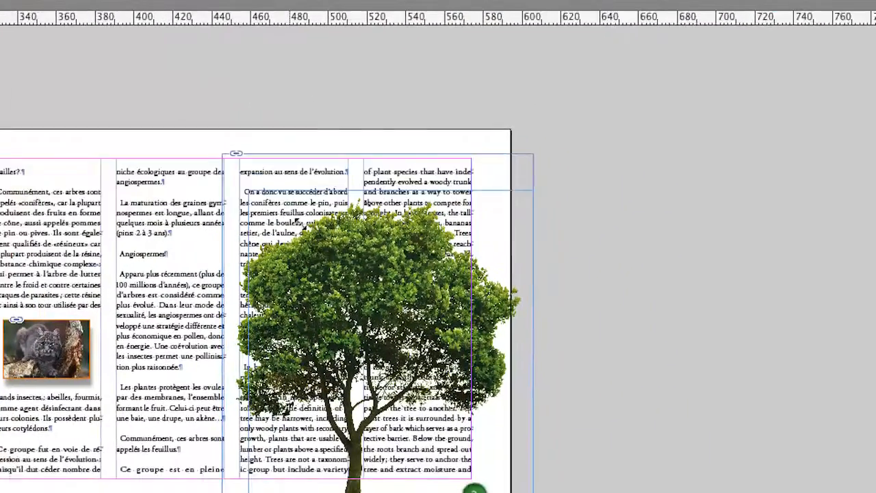
Reposition the tree image on page 3 so that it straddles the second and third text columns
drag(301, 224, 348, 262)
drag(401, 362, 394, 344)
drag(333, 267, 334, 214)
drag(329, 245, 187, 270)
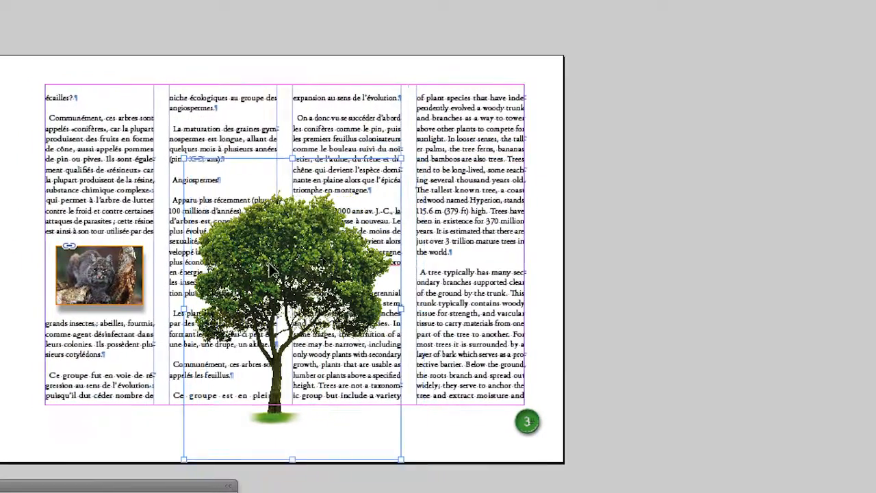
drag(270, 264, 441, 265)
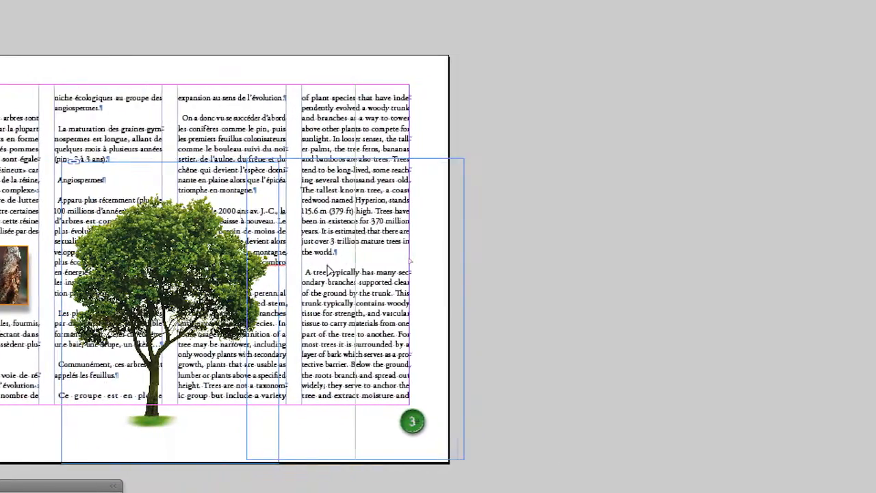
drag(327, 266, 130, 288)
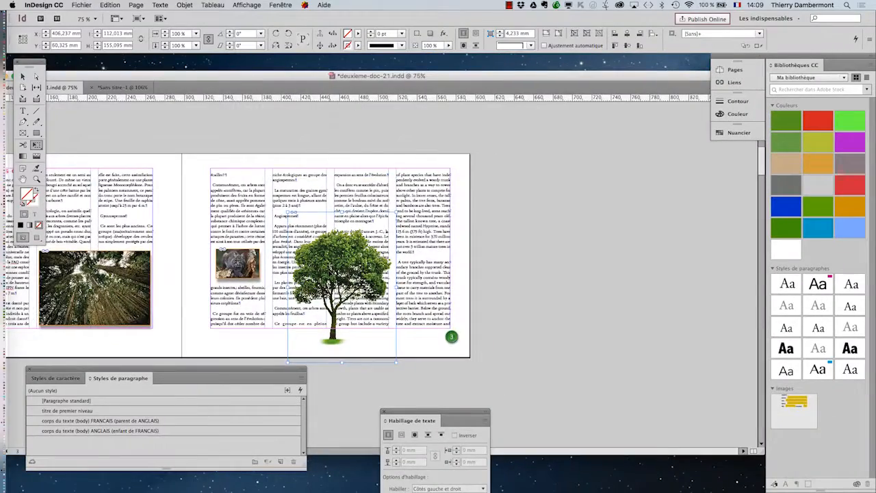
Arrange the paragraph styles panel below the page and the Habillage de texte panel beside the tree
key(super+equal)
key(super+equal)
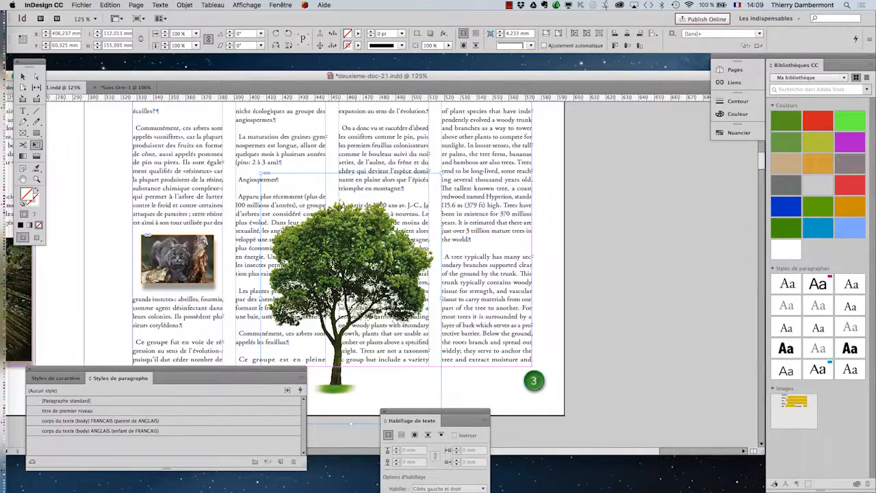
drag(233, 372, 213, 437)
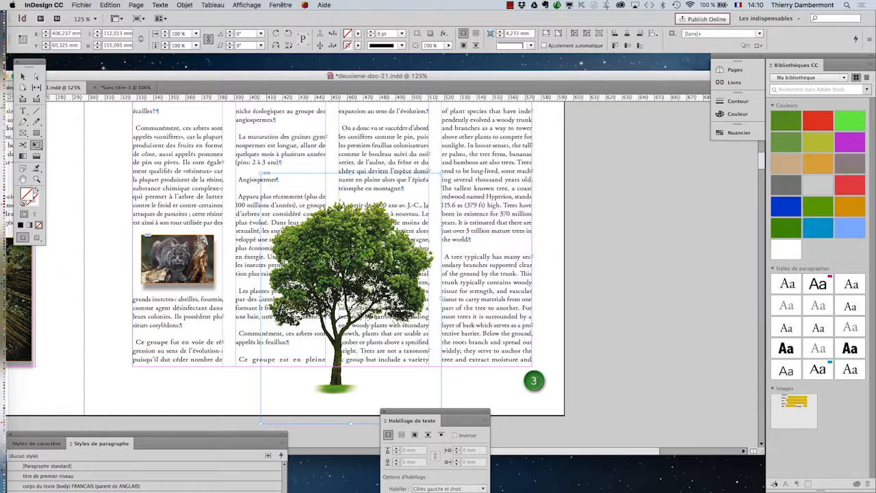
scroll(351, 254, down, 1)
click(281, 5)
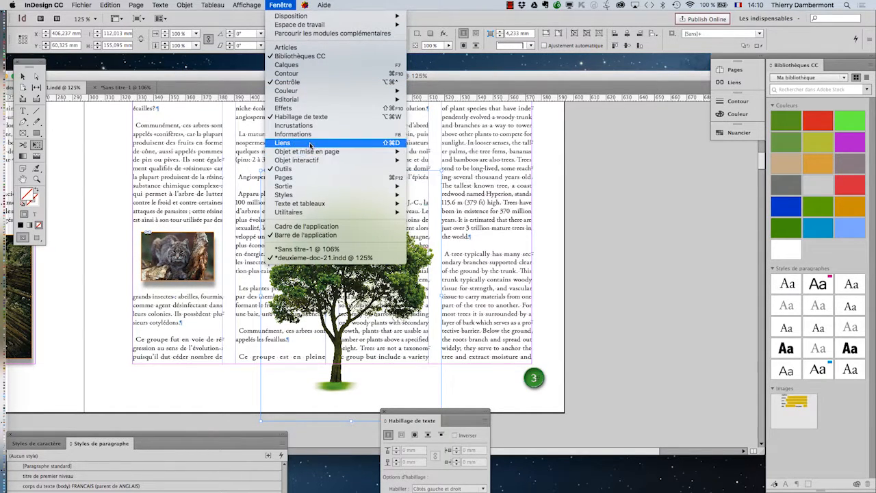
click(400, 416)
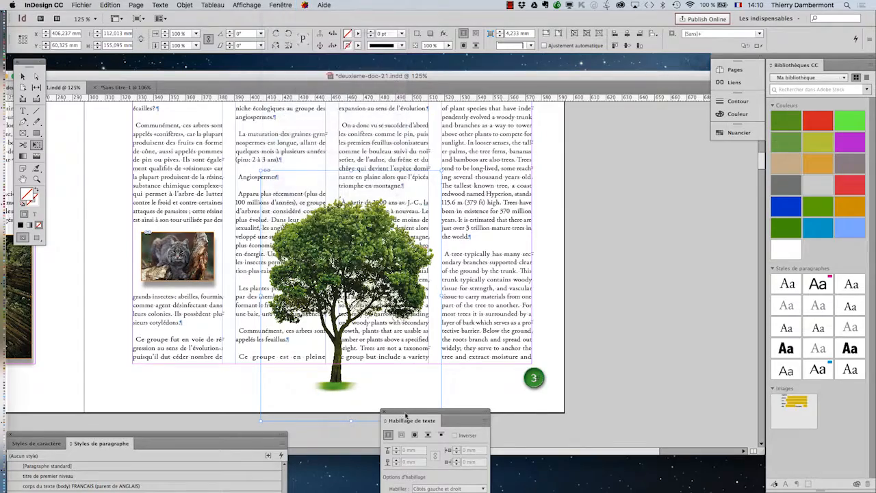
drag(400, 416, 487, 205)
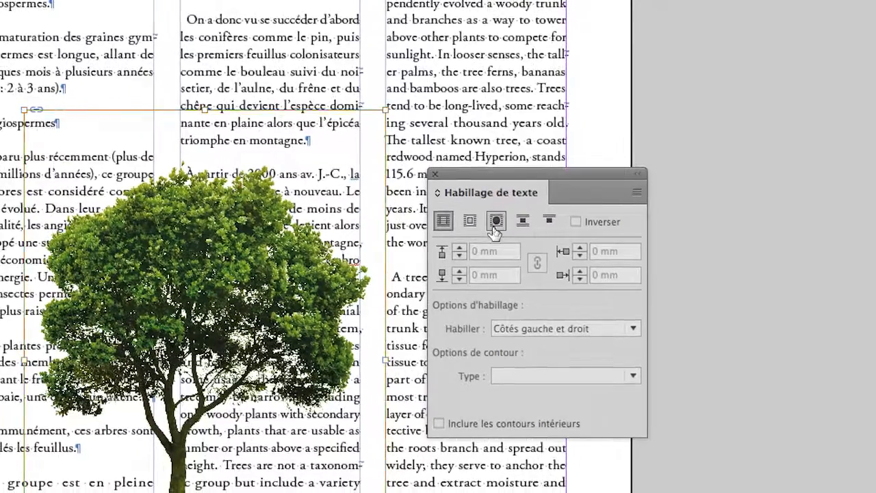
Wrap the text around the tree's object shape with the contour type Couche alpha
click(494, 229)
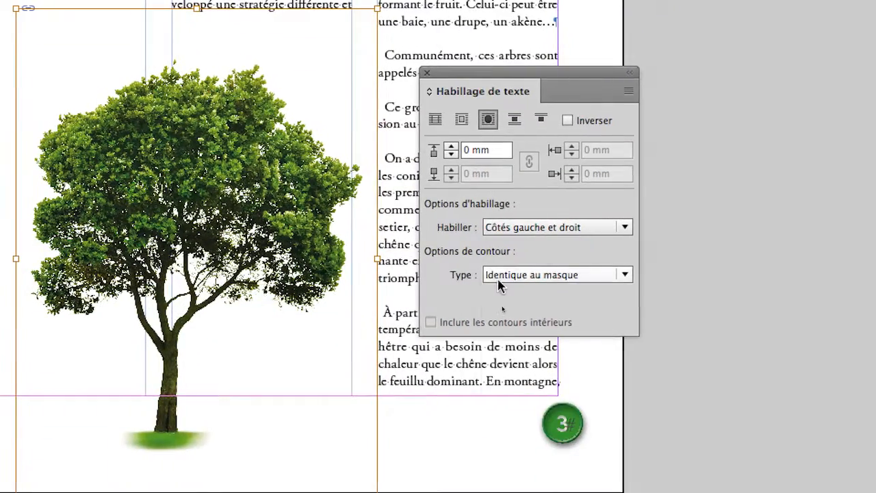
click(506, 376)
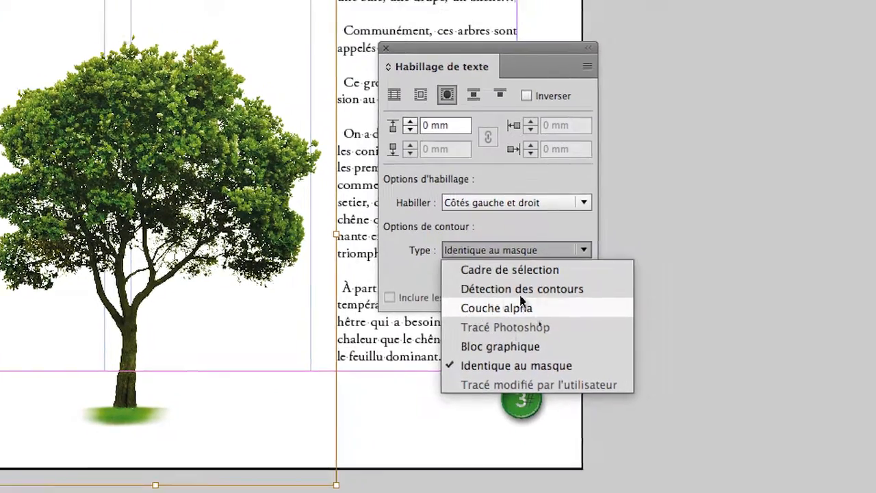
click(659, 232)
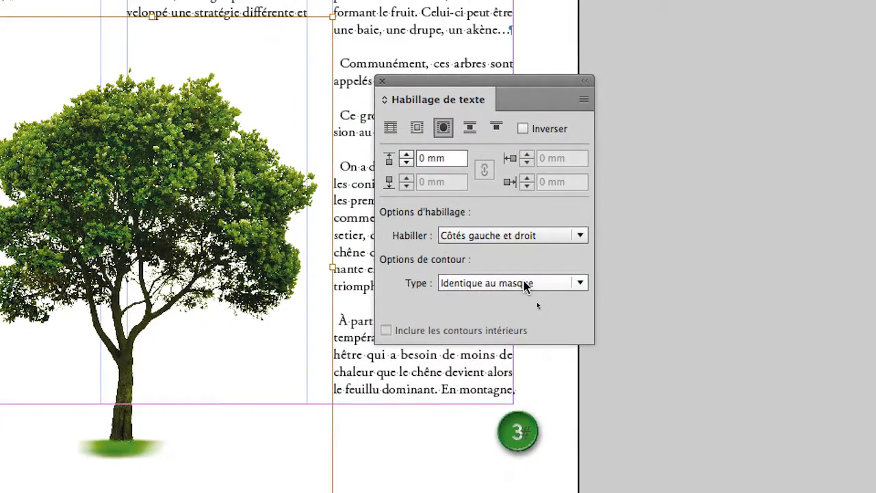
click(525, 286)
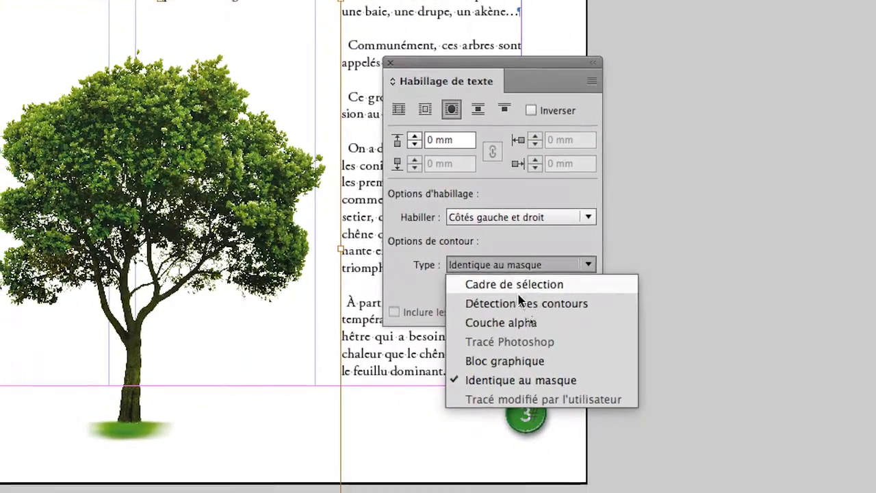
click(518, 323)
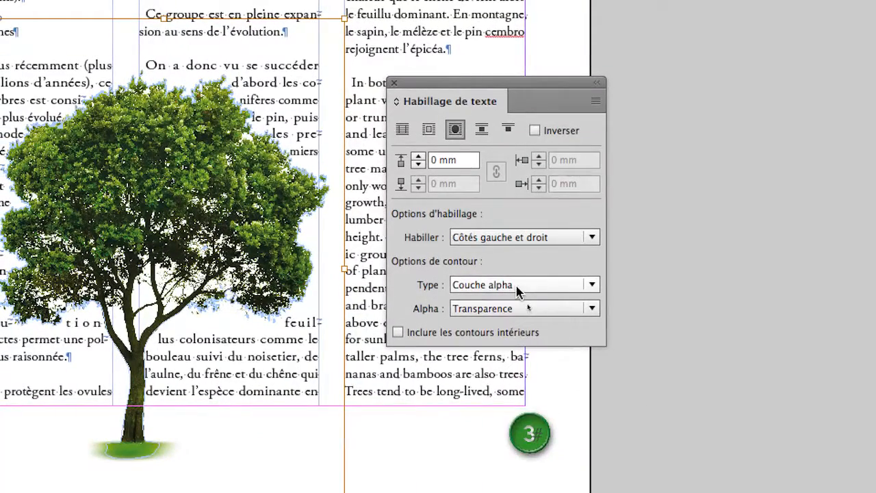
Examine the available contour types and alpha channel choices for the tree's text wrap
click(516, 286)
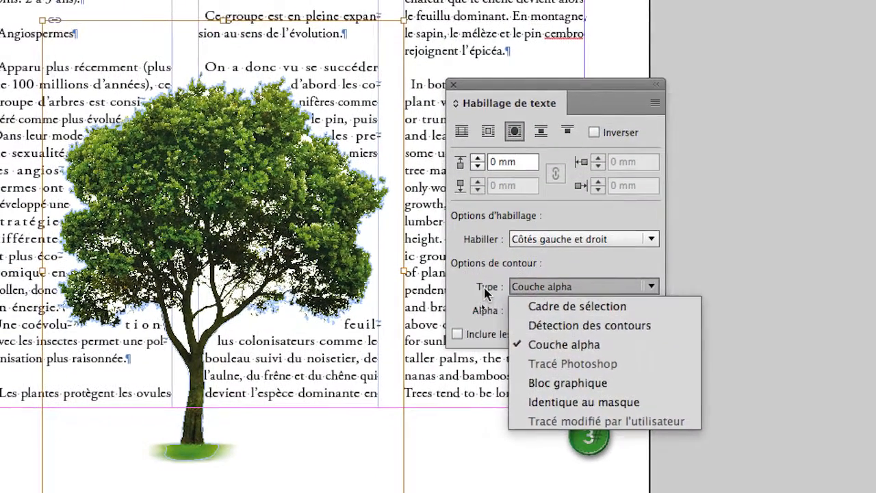
click(429, 249)
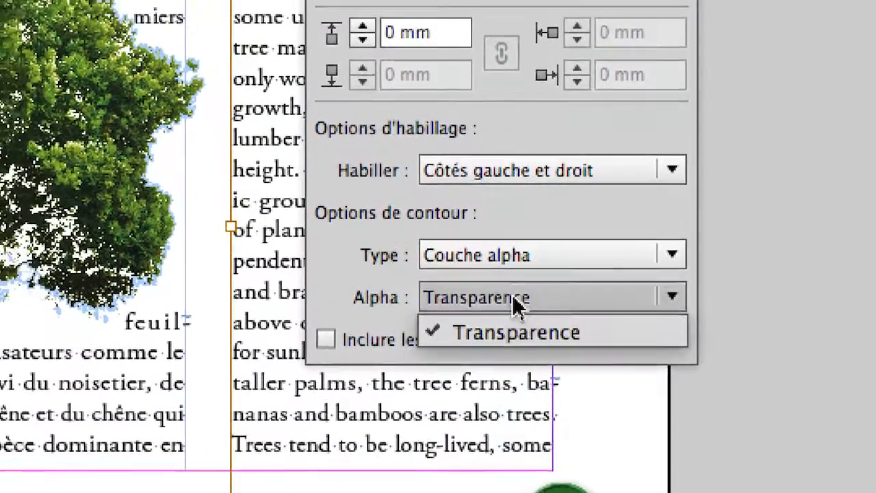
click(513, 297)
click(481, 299)
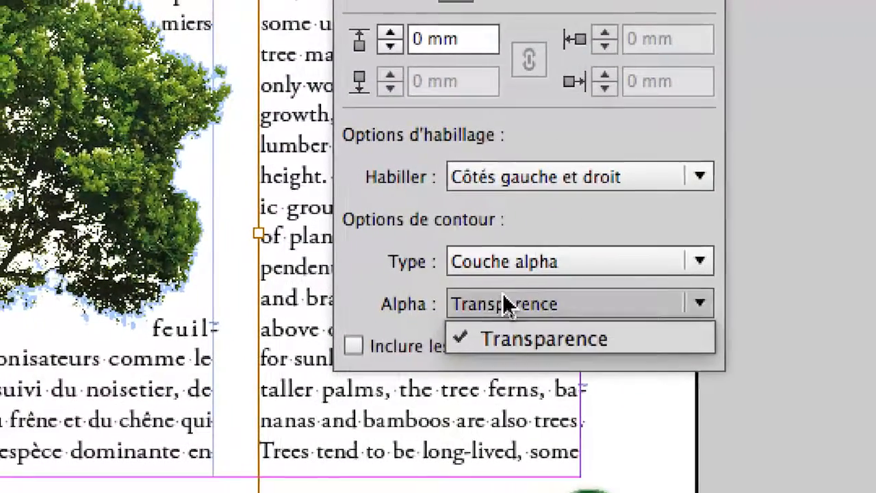
click(454, 273)
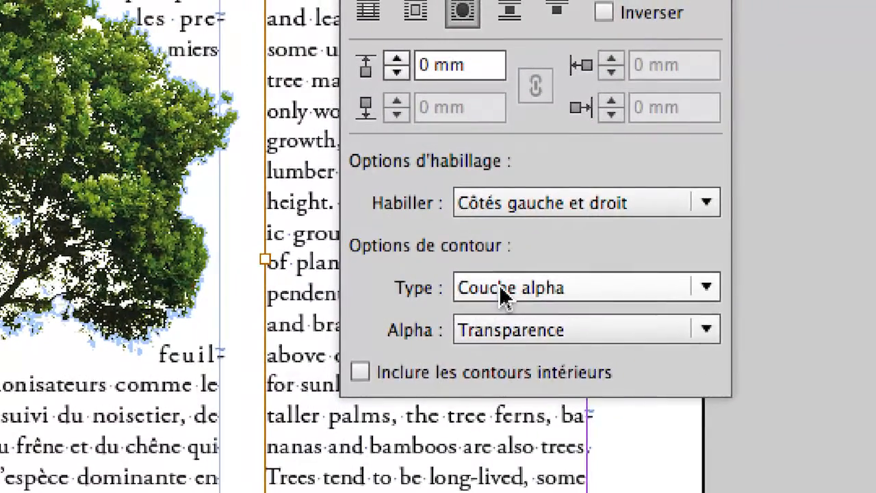
click(503, 258)
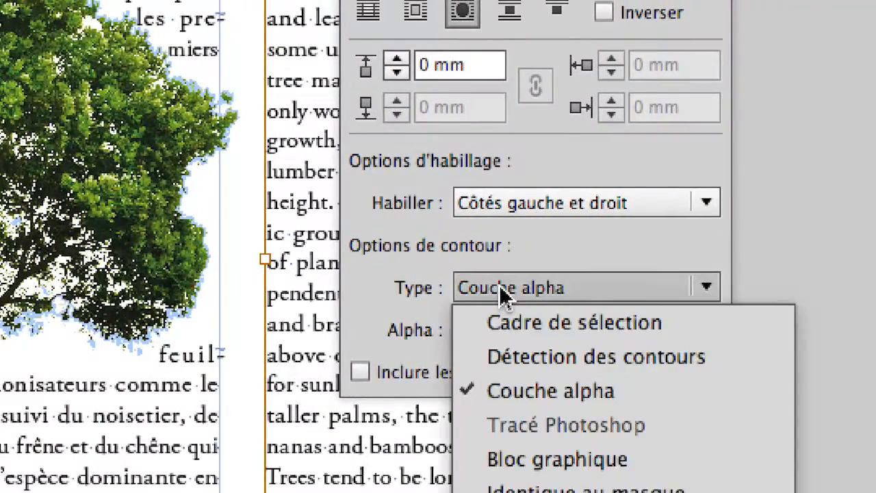
click(506, 316)
click(493, 259)
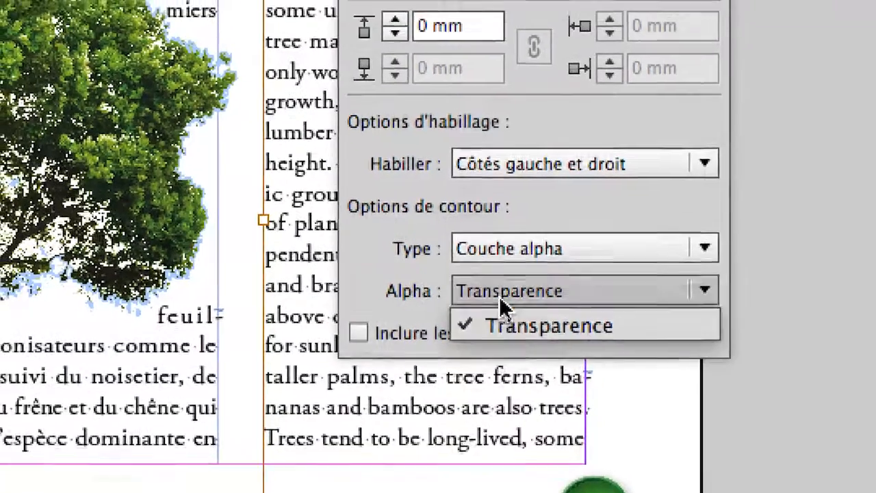
click(500, 300)
click(500, 250)
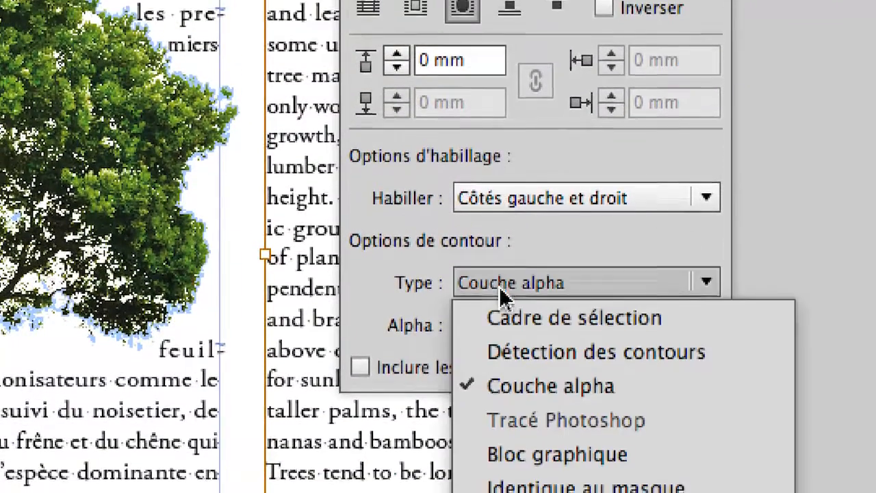
click(505, 321)
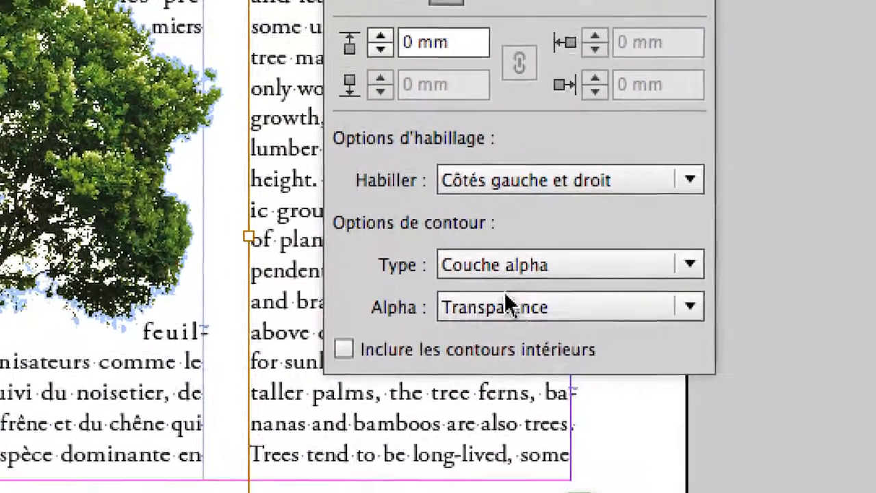
click(521, 267)
click(508, 331)
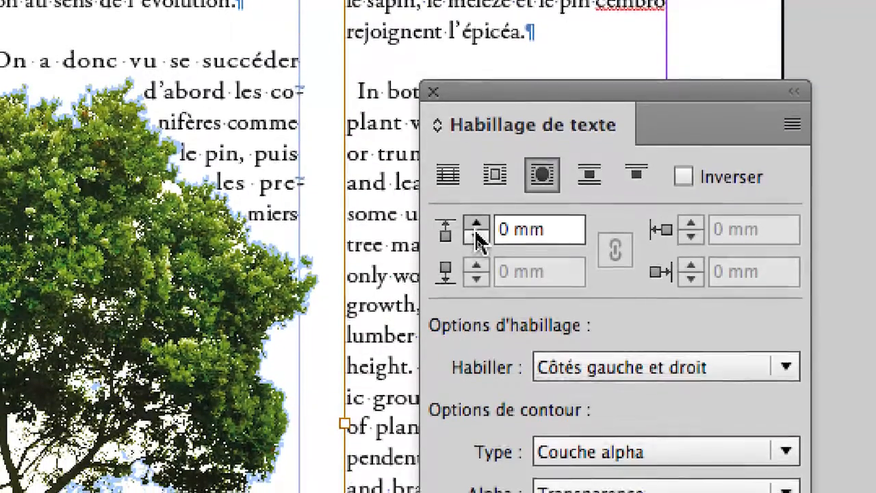
Set the tree's text wrap offset to 3 mm
click(477, 235)
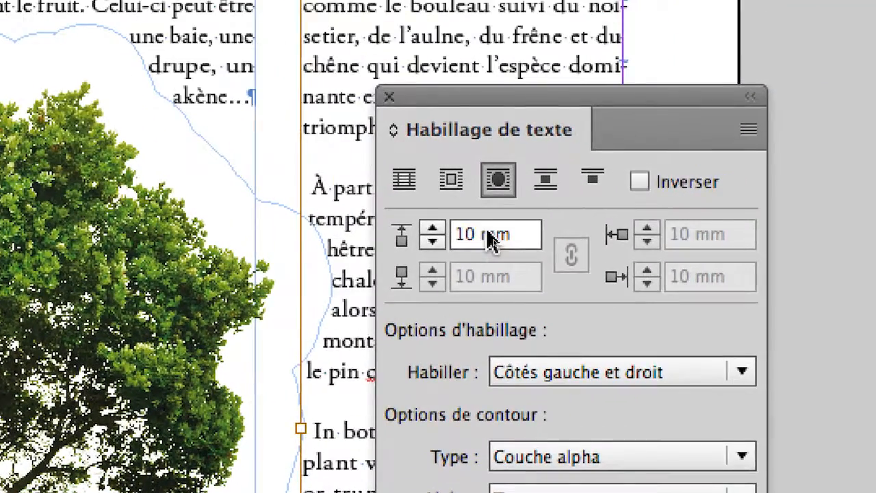
double_click(454, 240)
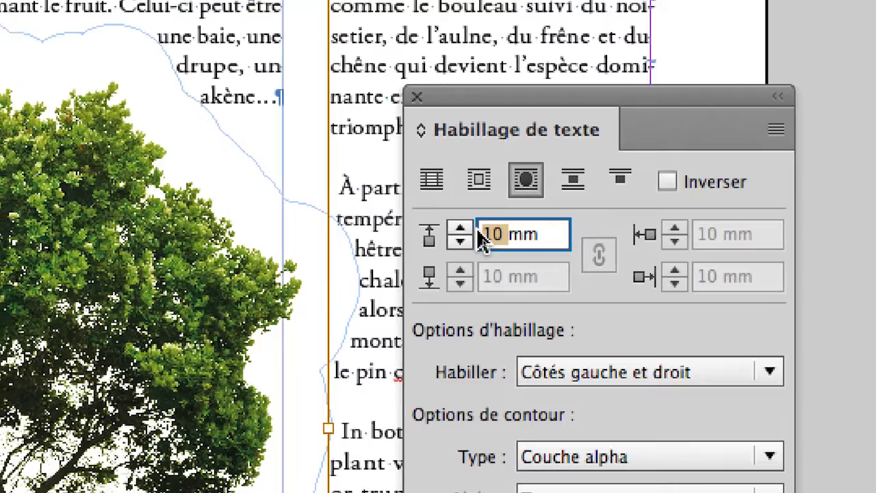
text(3)
key(Tab)
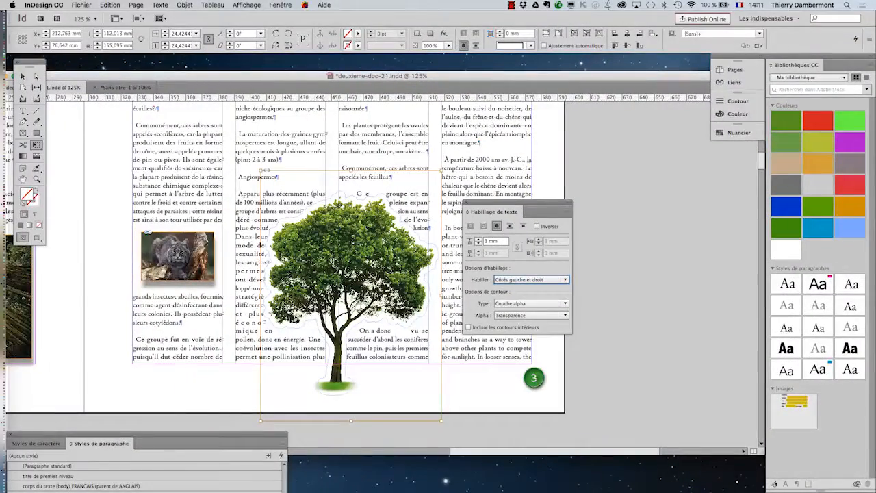
Adjust the wrap contour's anchor points above the tree's crown with Direct Selection, pulling them outward and then back towards the foliage
drag(510, 211, 565, 211)
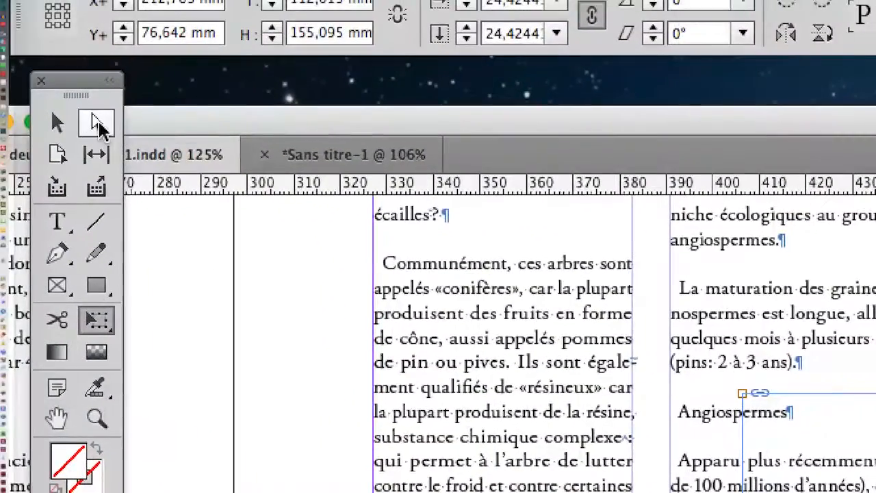
click(98, 125)
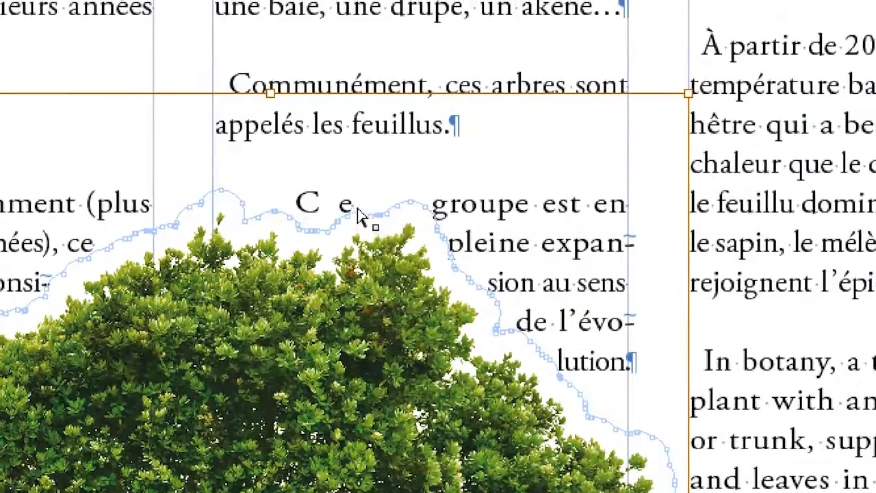
drag(356, 216, 362, 200)
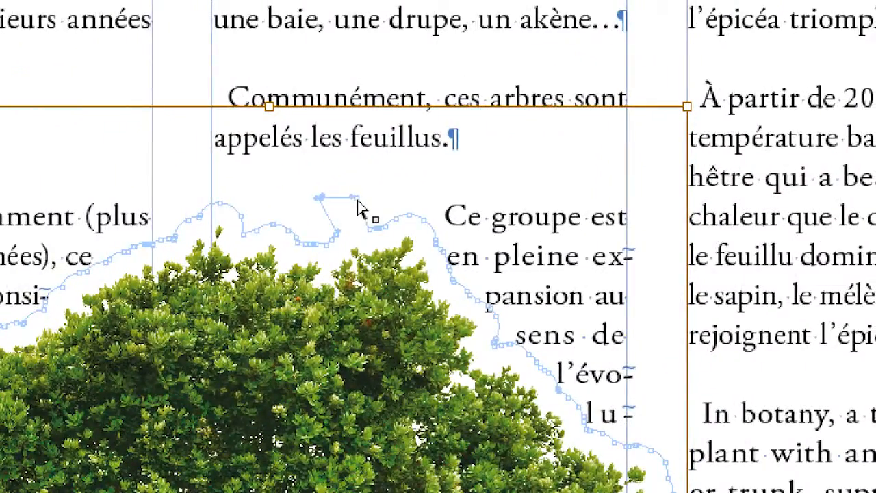
drag(357, 199, 368, 226)
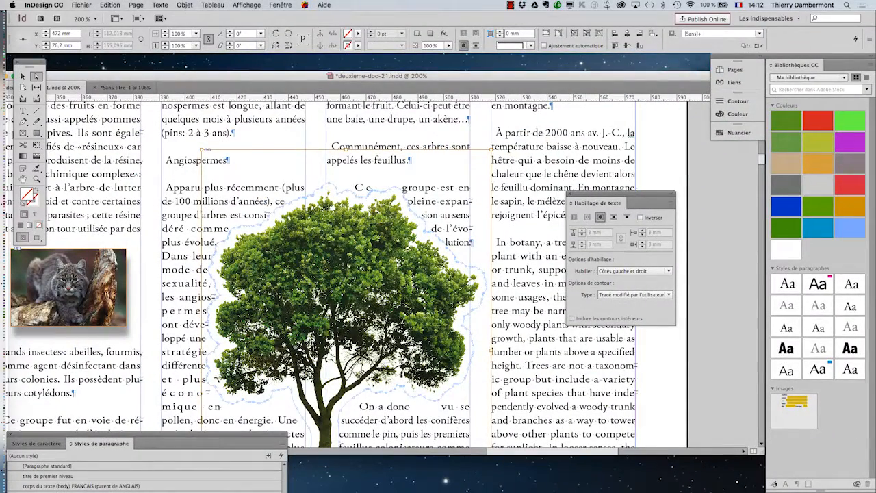
Compare wrapping the text on Côtés gauche et droit with Plus grande zone, leaving Plus grande zone applied to the tree
drag(619, 194, 536, 171)
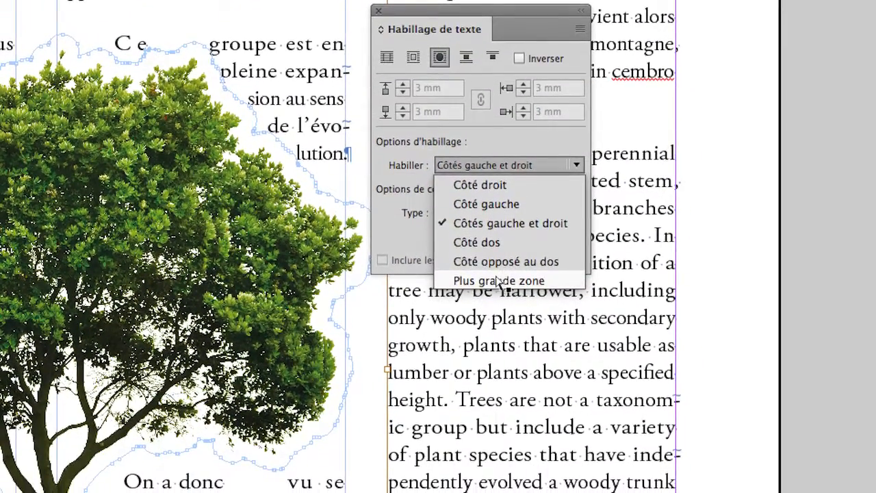
click(498, 280)
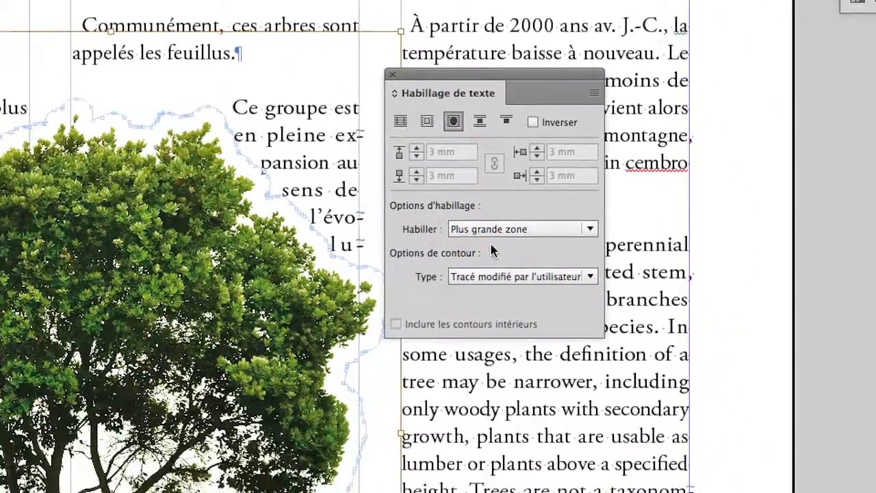
click(653, 303)
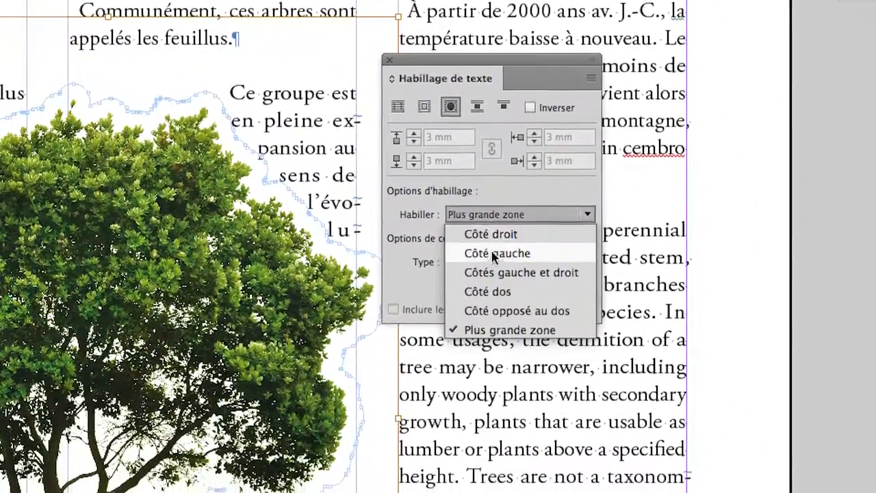
click(639, 372)
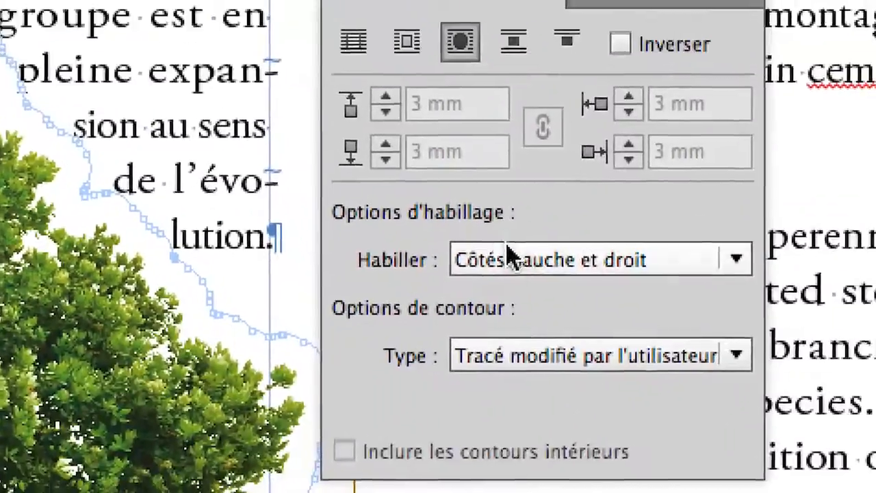
click(509, 253)
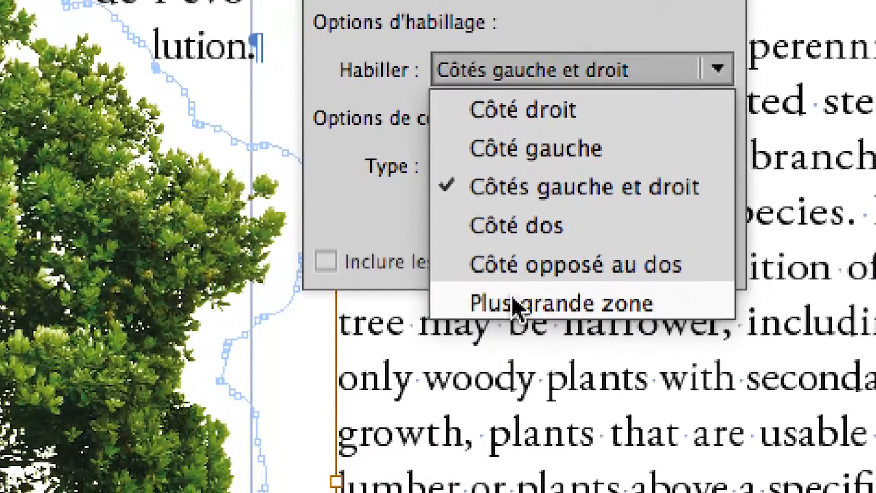
click(515, 301)
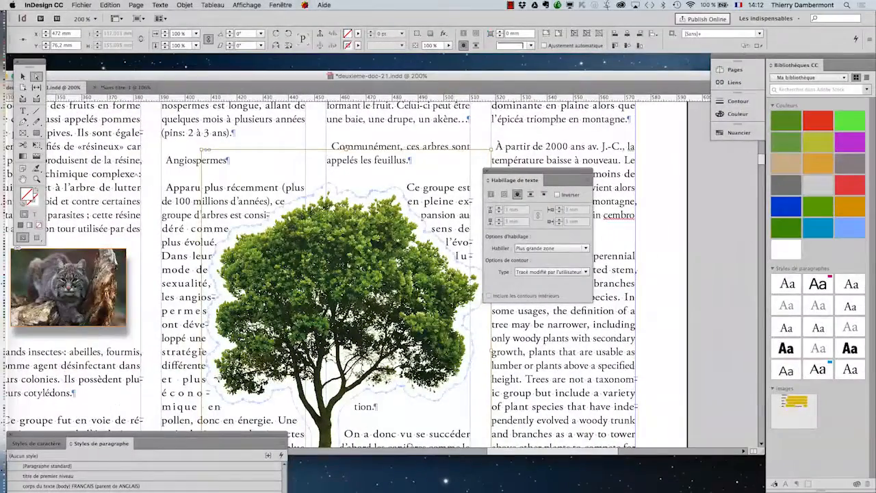
Set the tree's text wrap to Plus grande zone and deselect the tree
scroll(383, 274, down, 1)
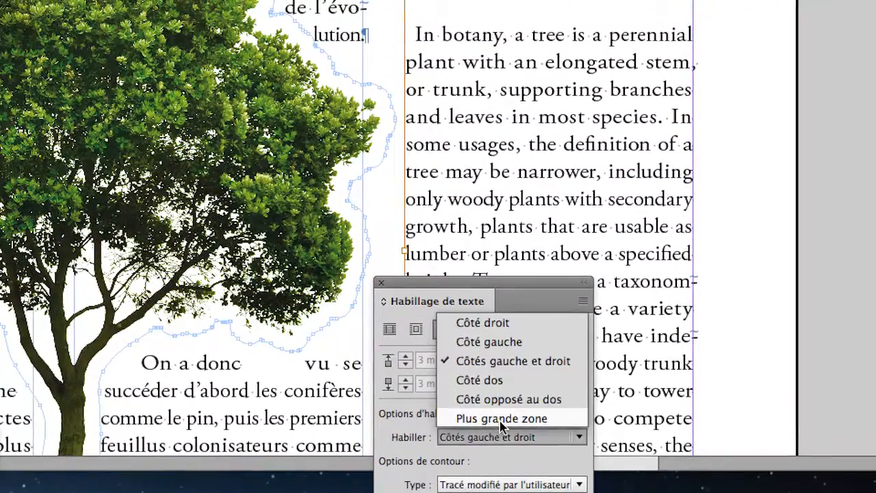
click(483, 409)
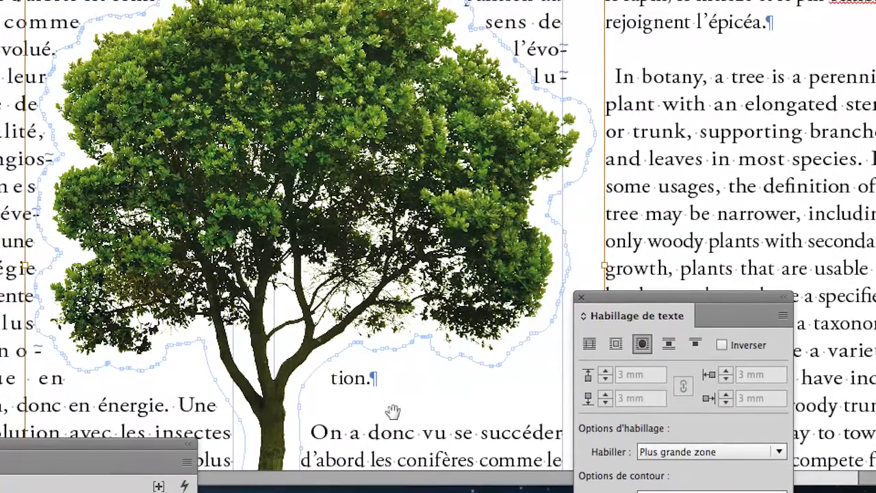
key(super+minus)
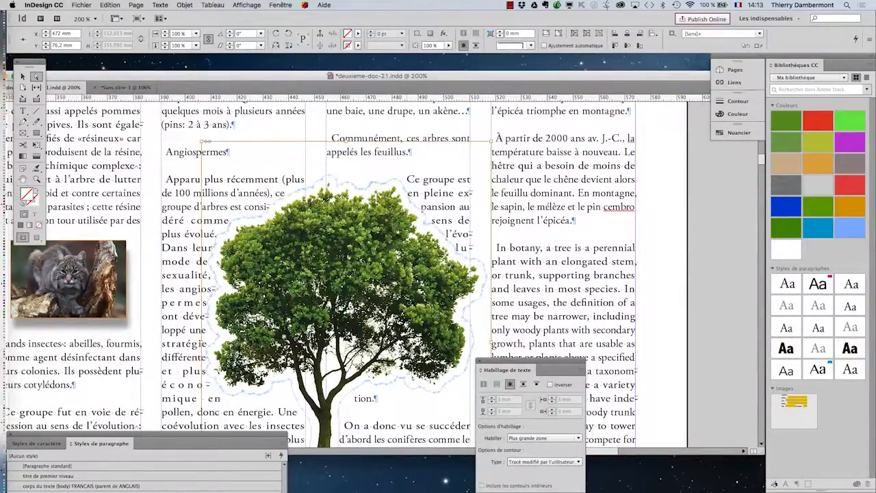
key(super+minus)
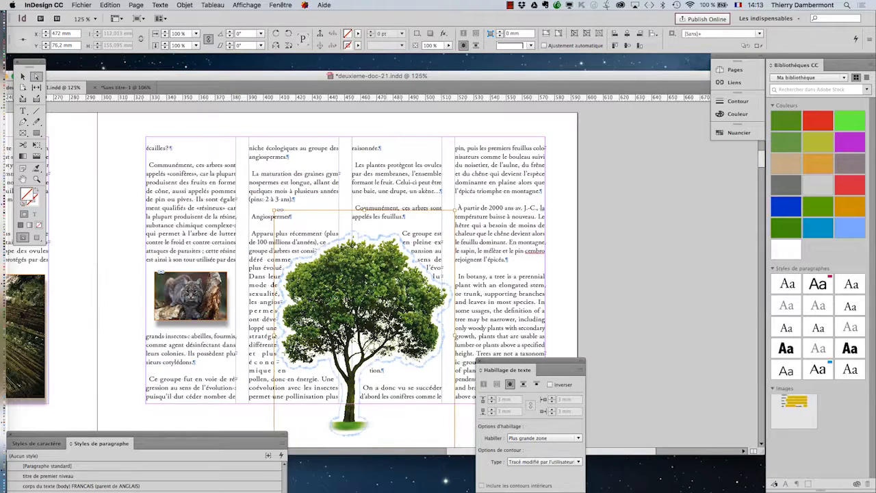
click(22, 76)
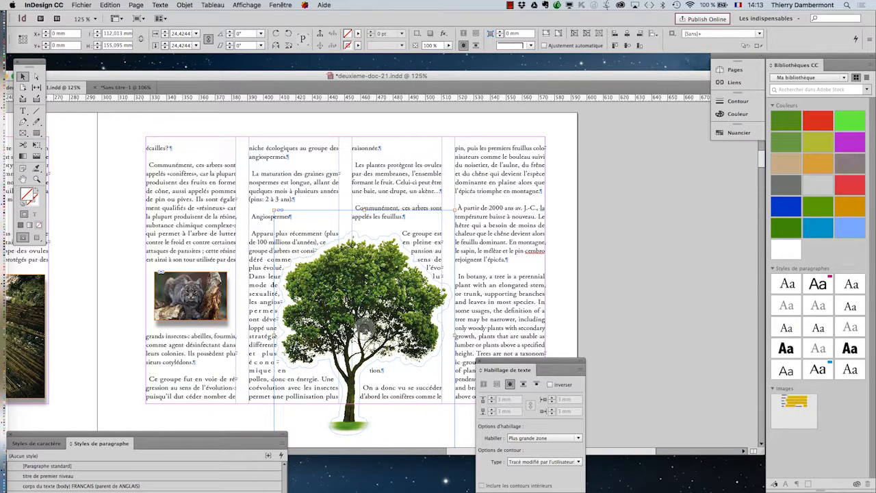
key(super+shift+a)
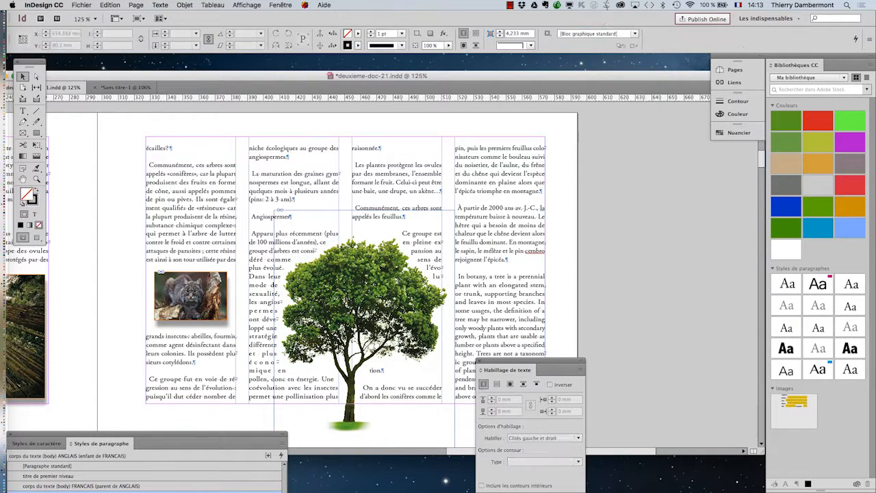
Move the tree across the third and fourth text columns and switch the page to preview mode
drag(364, 287, 465, 262)
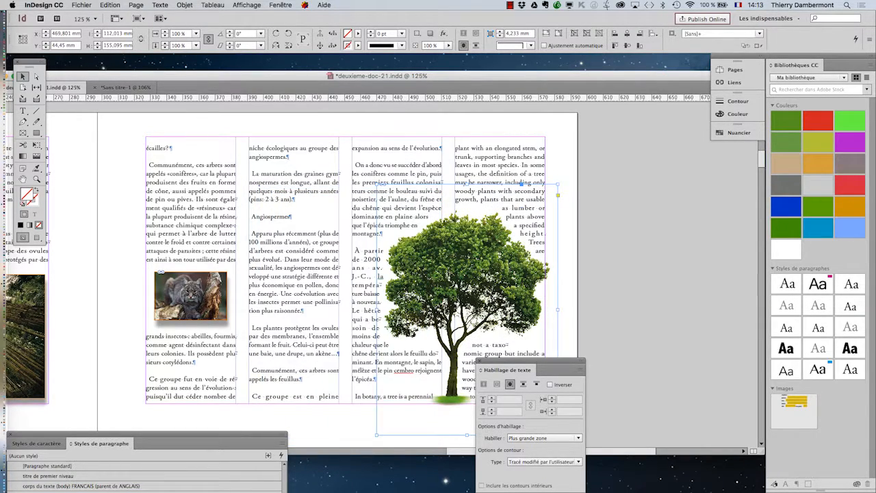
drag(527, 370, 674, 369)
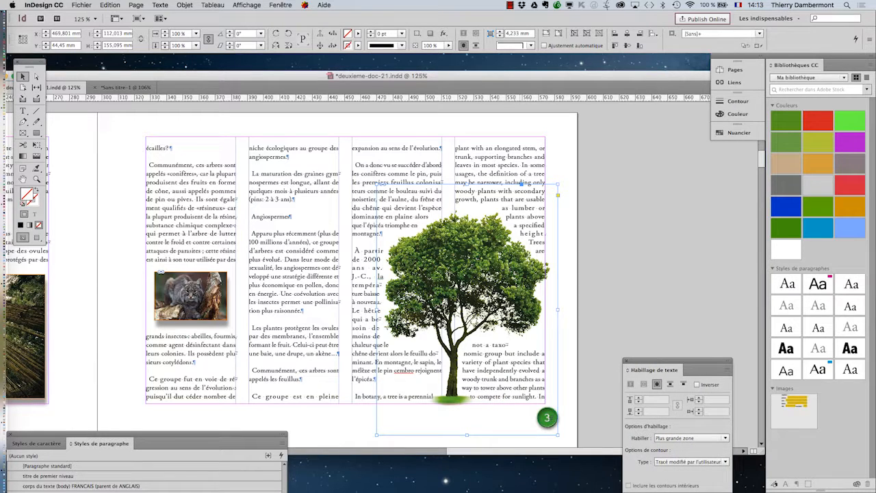
key(super+shift+a)
click(37, 236)
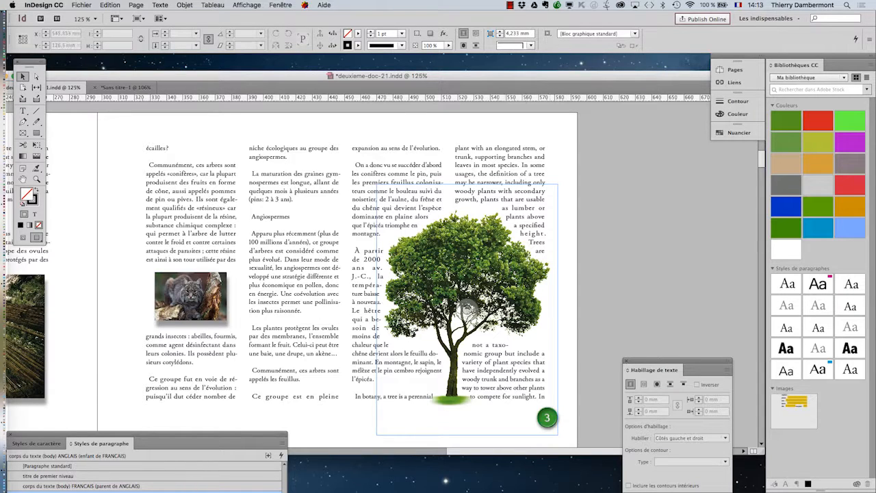
Scale the tree down to about 83 × 115 mm with Free Transform, move it between the second and third columns, and deselect it
click(467, 274)
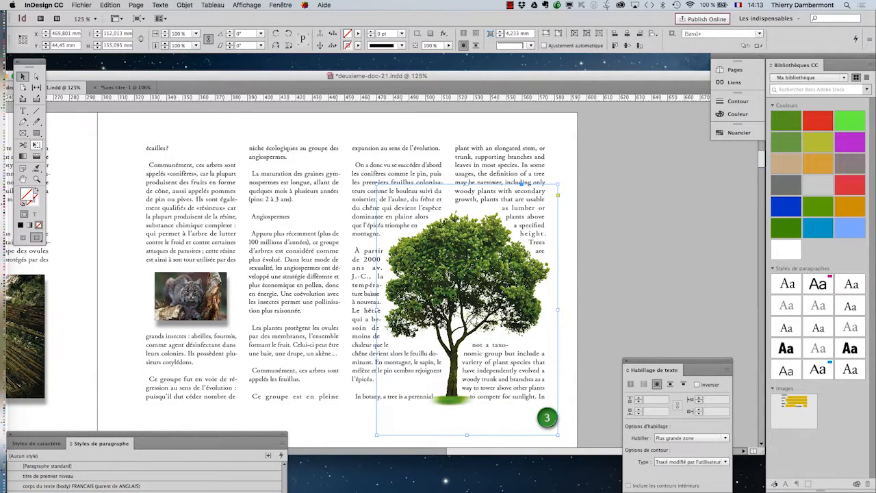
click(36, 145)
drag(377, 185, 422, 249)
drag(479, 322, 349, 321)
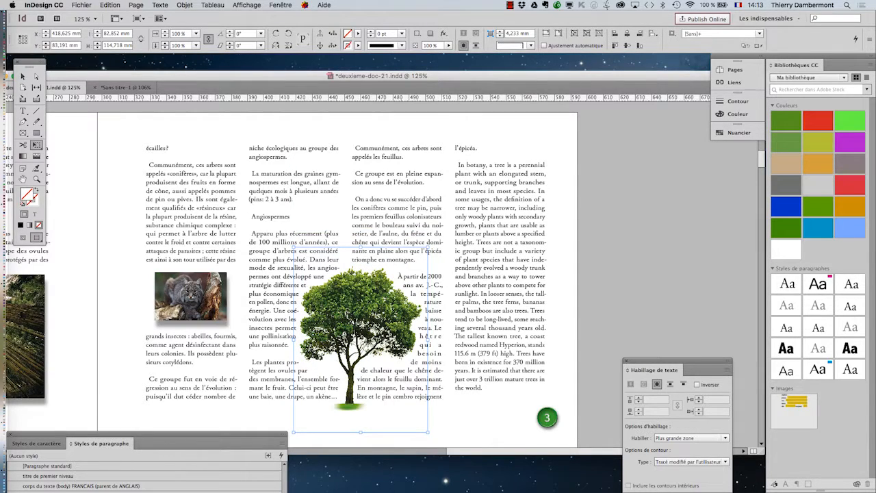
key(super+equal)
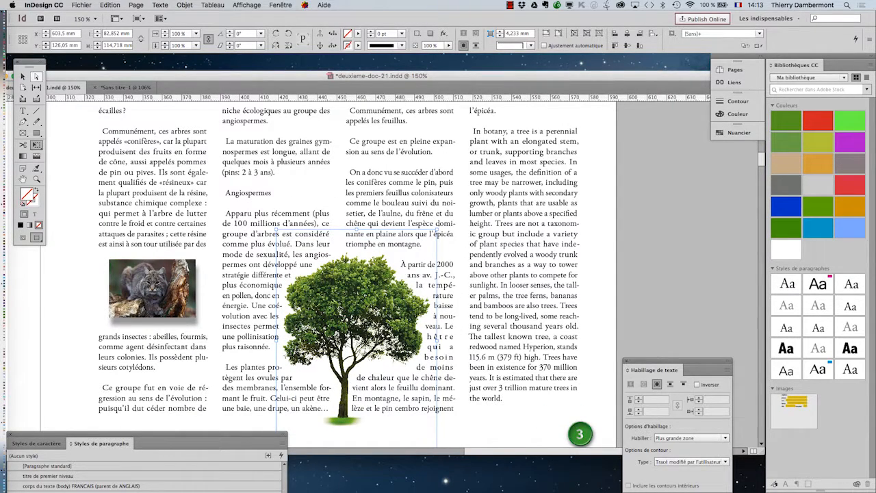
click(23, 76)
key(super+shift+a)
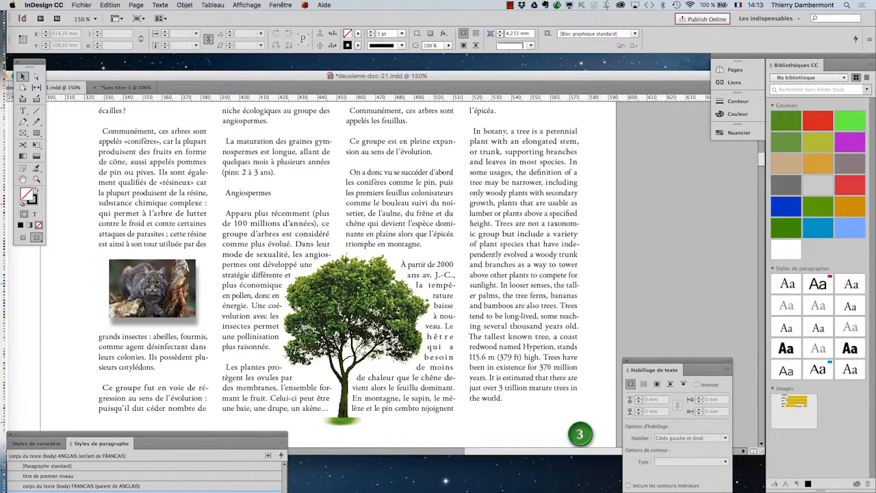
Shift the tree slightly towards the second column, to about X 409 mm, and deselect it
scroll(403, 274, down, 2)
click(354, 306)
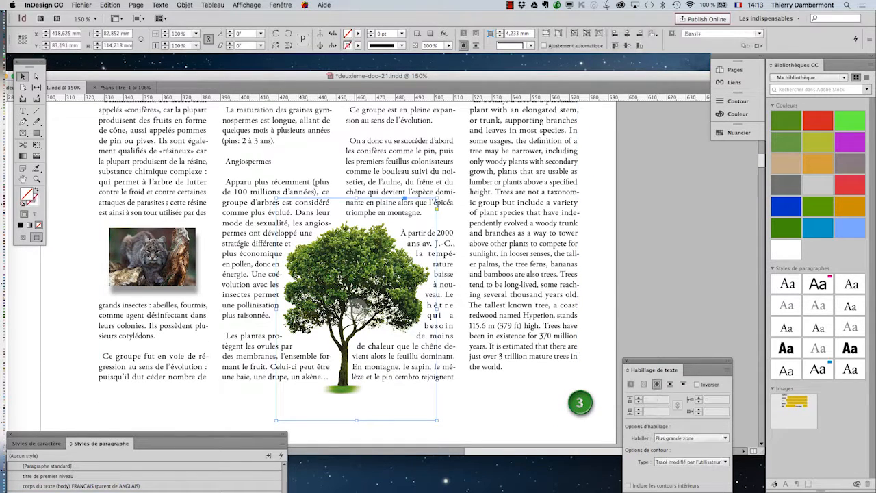
drag(355, 306, 336, 306)
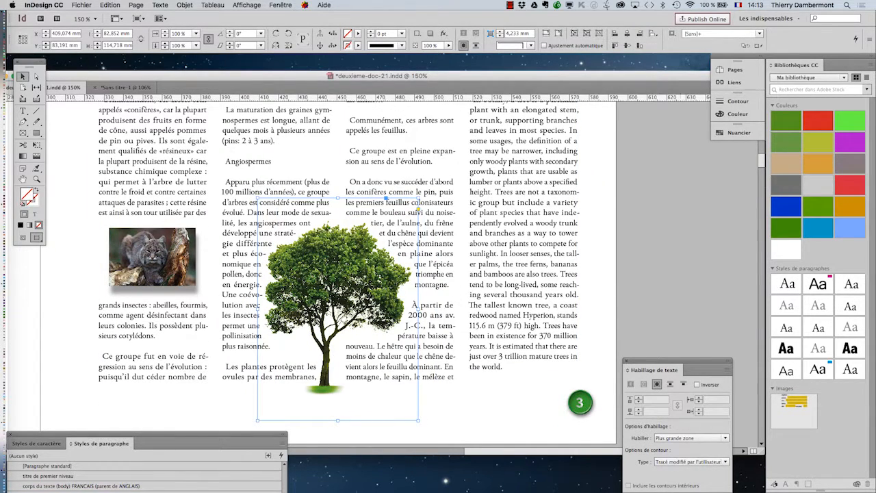
key(super+shift+a)
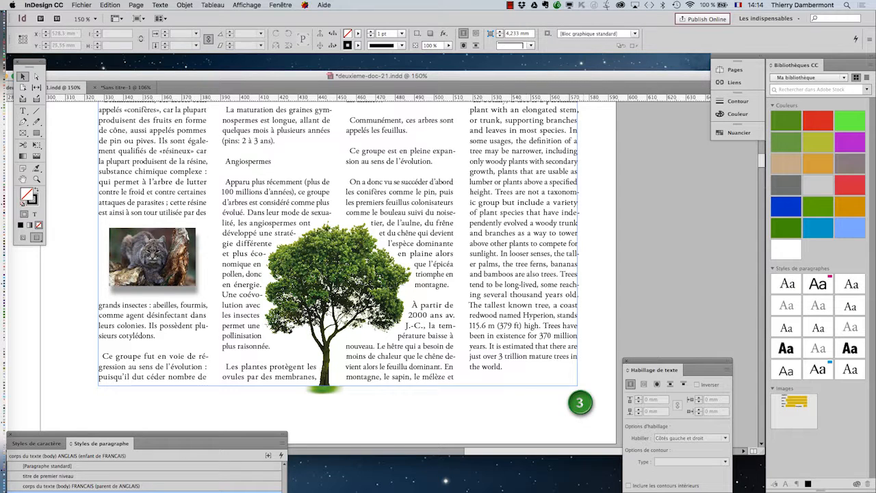
Examine the export formats offered when nothing is selected, then cancel the export
click(81, 5)
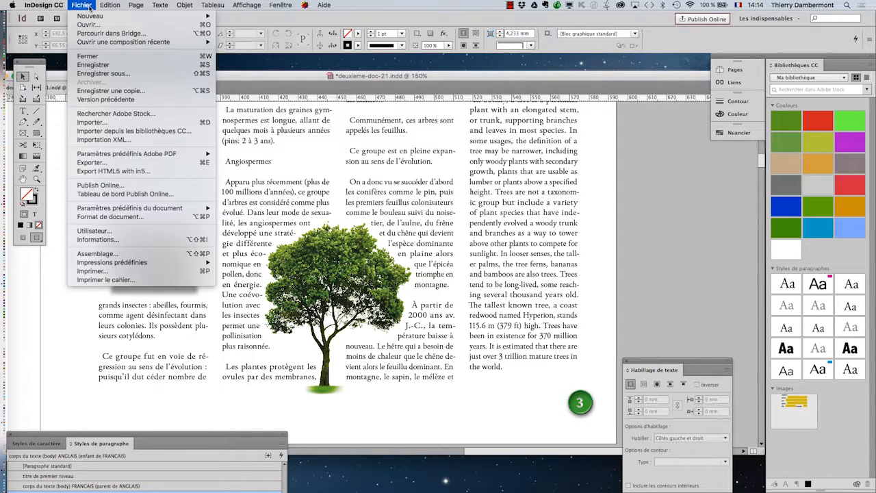
click(114, 162)
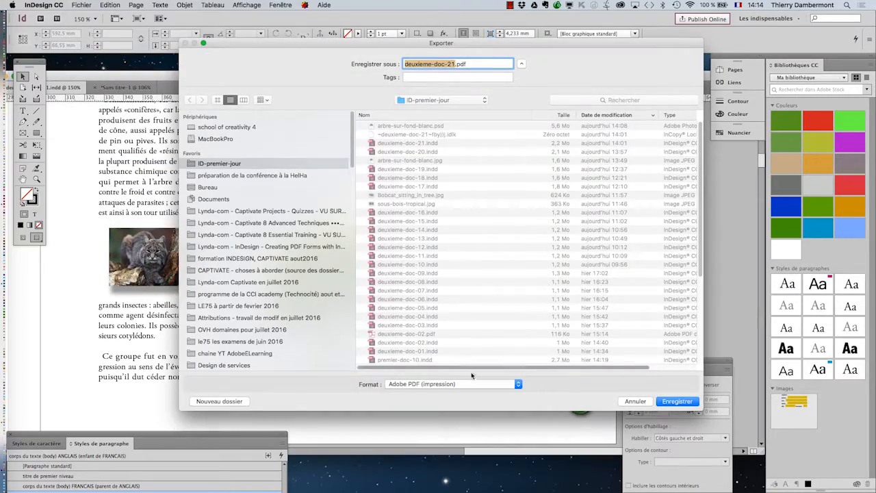
click(477, 384)
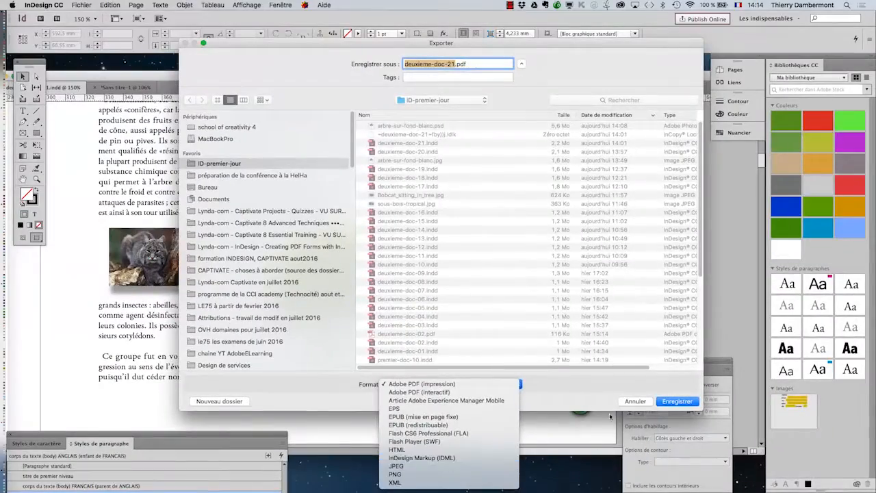
click(645, 303)
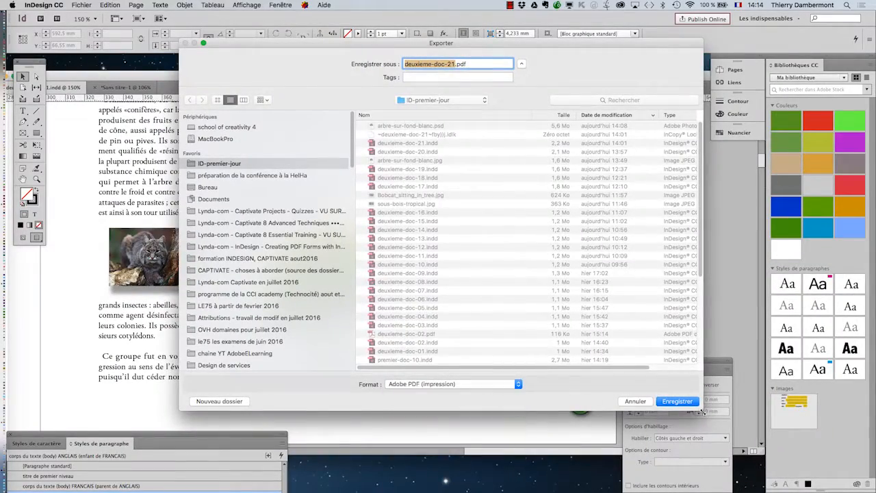
drag(702, 410, 671, 280)
click(396, 256)
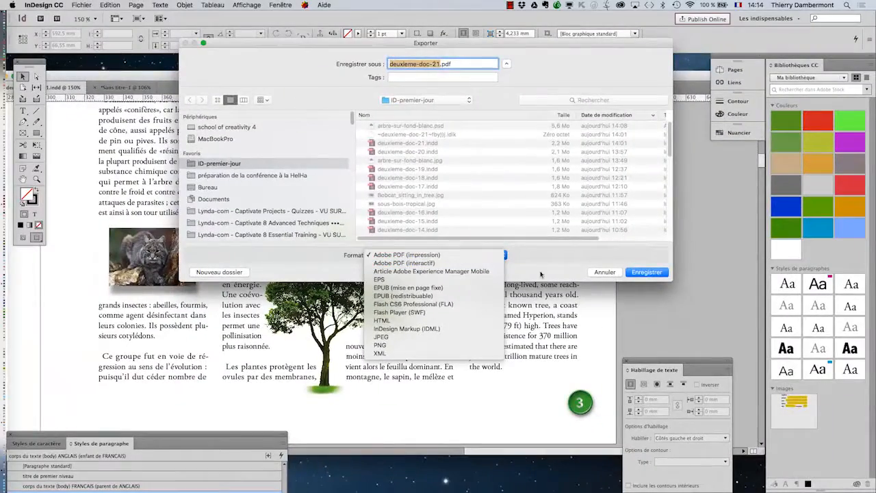
click(602, 272)
click(603, 271)
Place the text cursor in the English paragraph and examine the export formats offered for text, then cancel the export
click(23, 111)
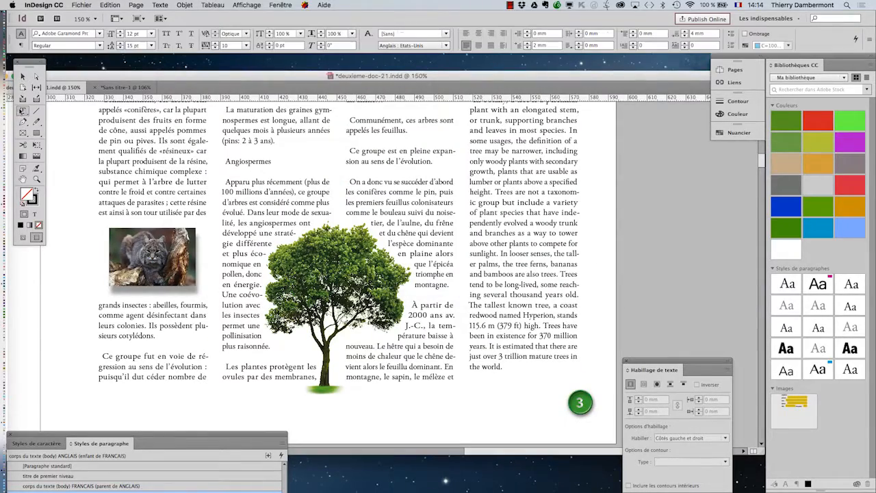
click(505, 189)
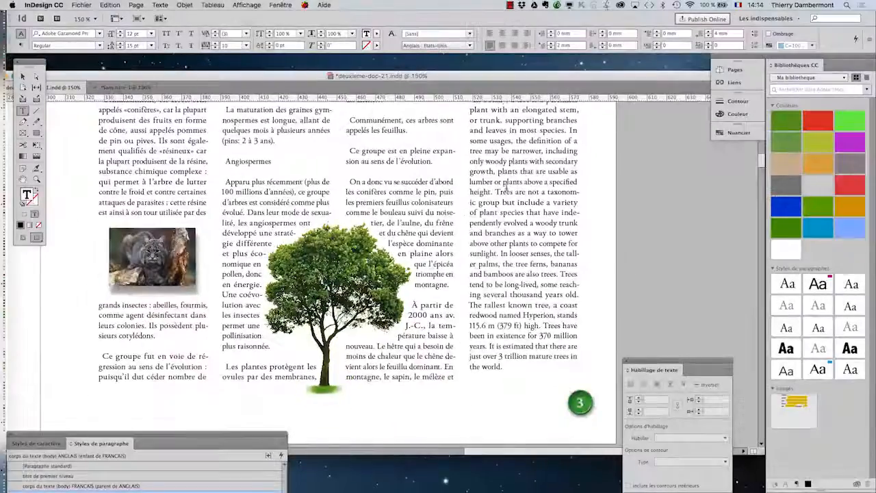
click(83, 5)
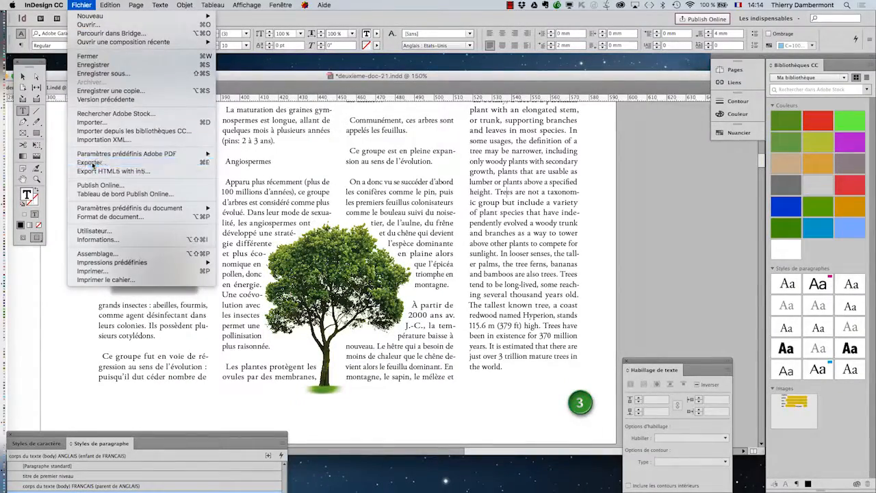
click(91, 162)
click(455, 294)
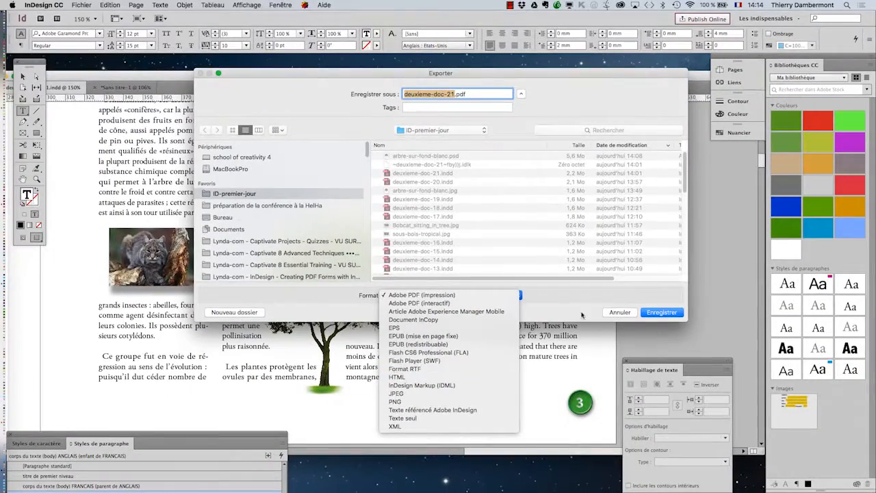
click(812, 248)
key(Return)
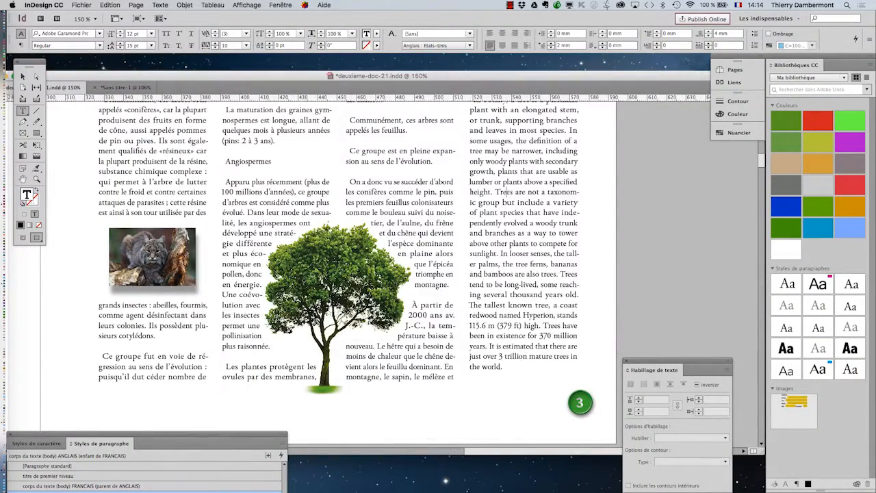
View the document at 100% and save it under the new name deuxieme-doc-22.indd
key(super+1)
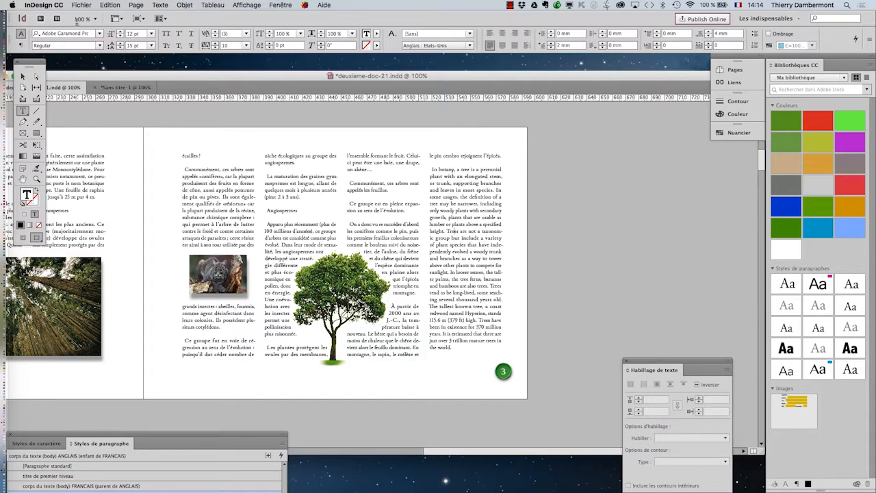
click(80, 5)
click(102, 73)
click(452, 83)
key(BackSpace)
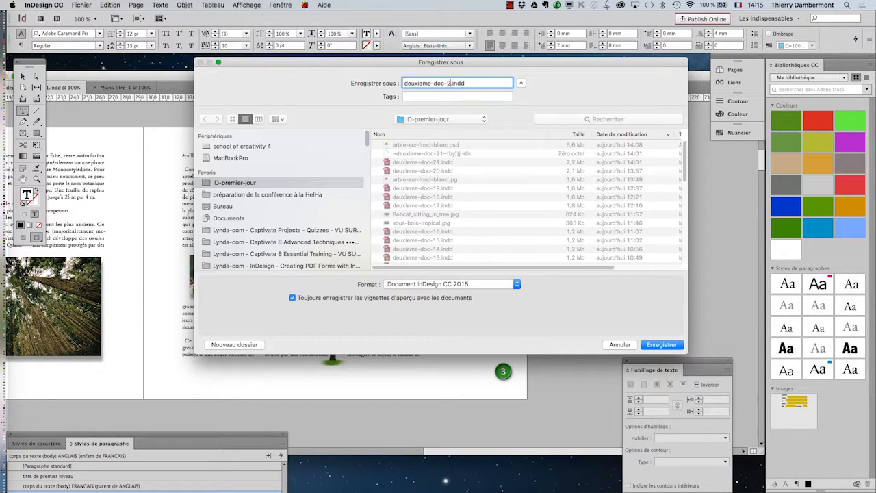
text(2)
key(Return)
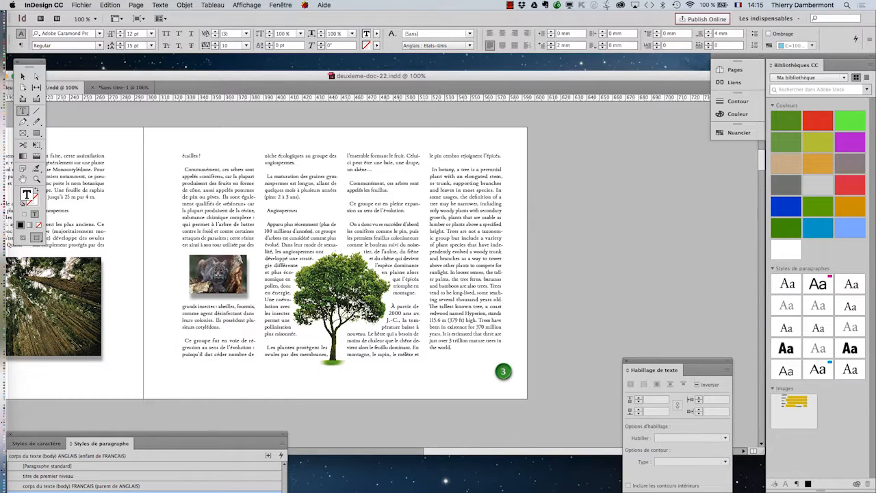
click(77, 5)
click(113, 162)
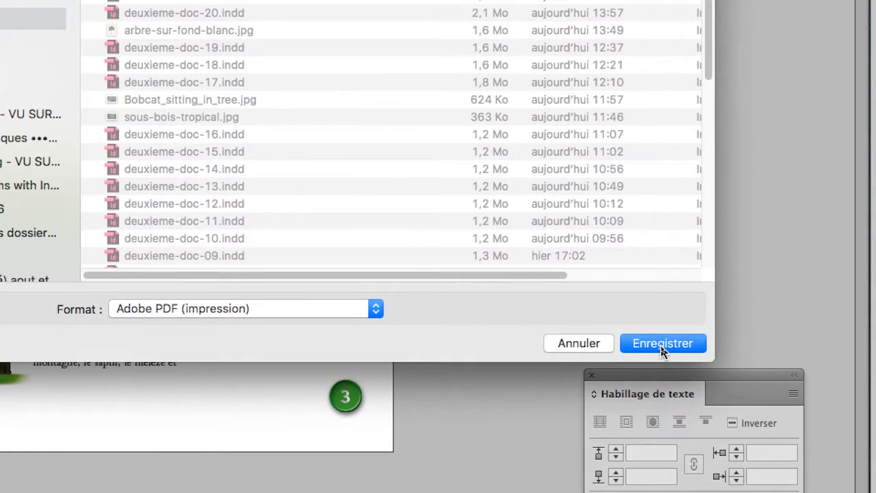
click(661, 348)
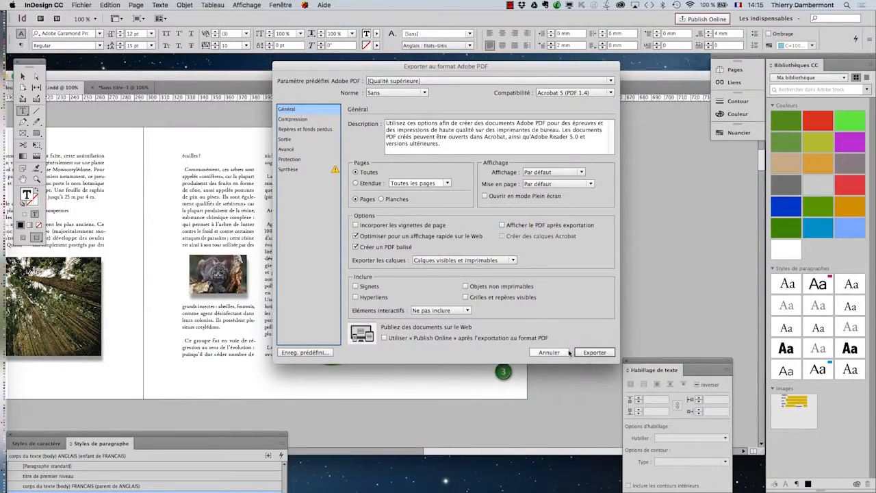
click(566, 352)
Export all pages as the Adobe PDF (impression) file deuxieme-doc-22.pdf with the Qualité supérieure preset
click(82, 5)
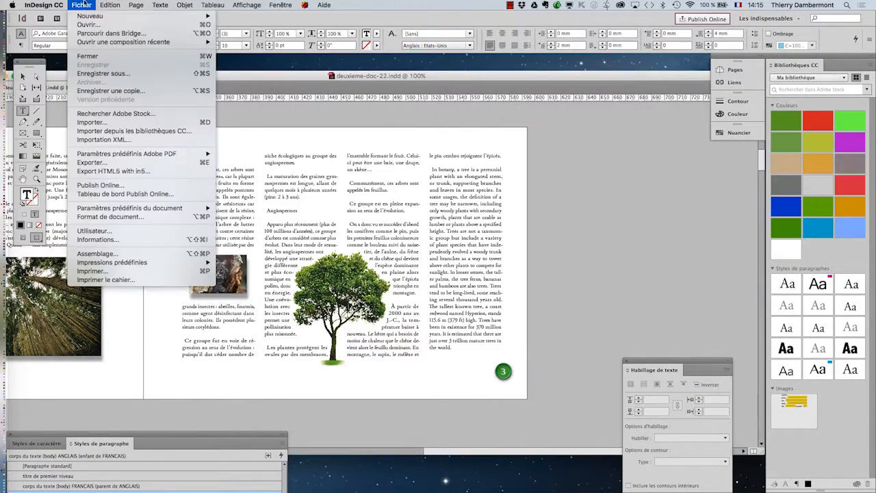
click(161, 164)
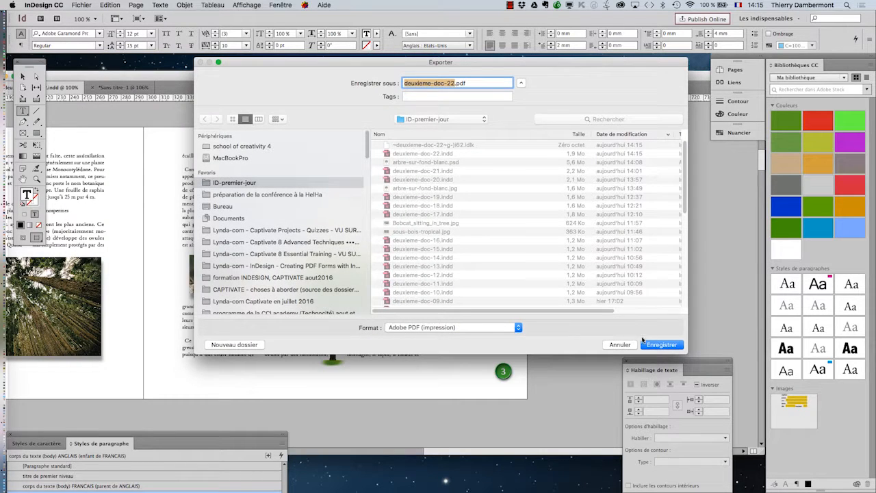
click(661, 344)
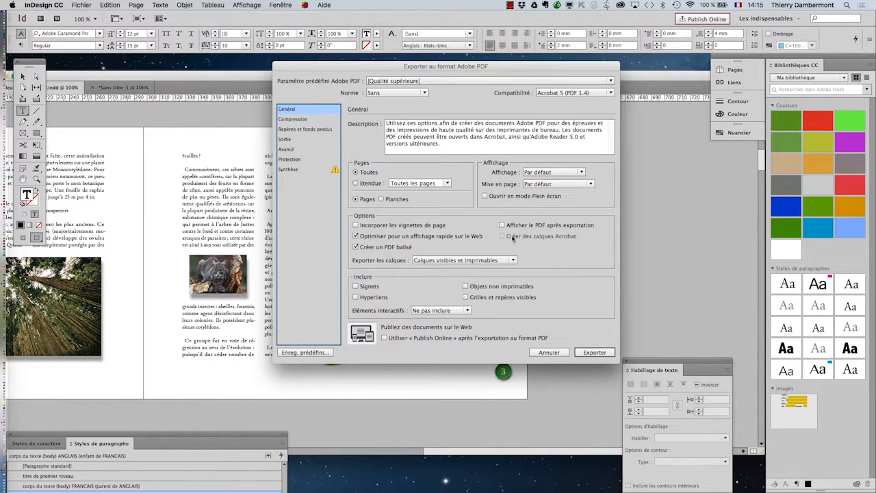
click(594, 352)
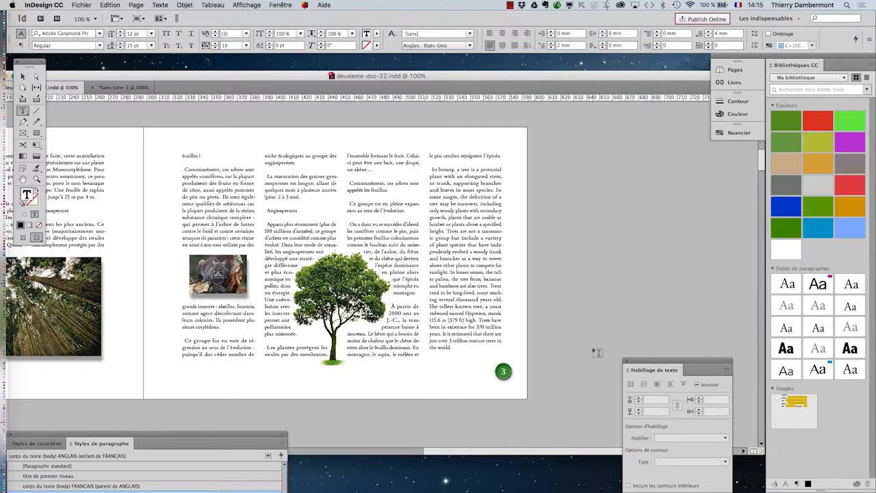
Switch to Finder, then move the ID-premier-jour folder window and widen it to show more file details
key(super+Tab)
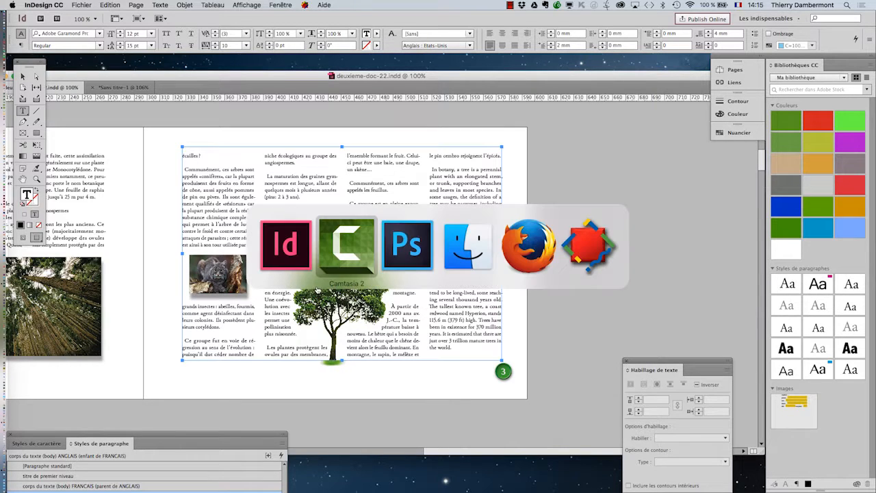
key(super+Tab)
key(super+Tab)
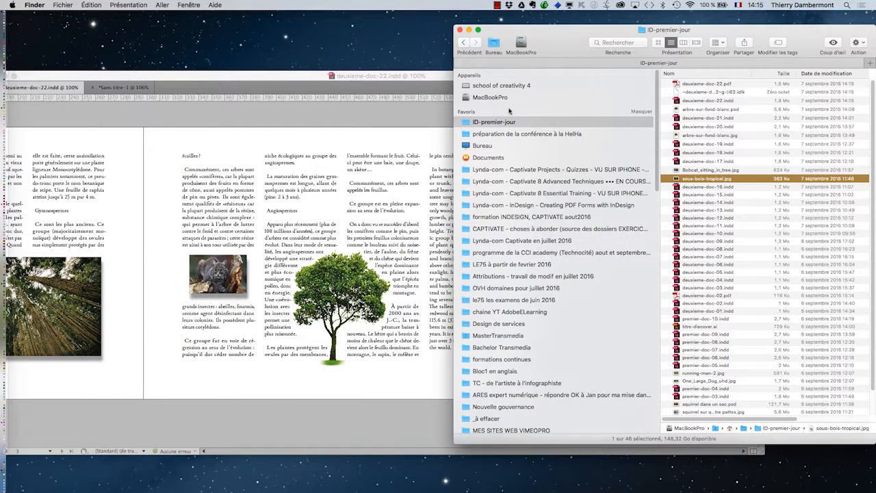
drag(556, 35, 256, 21)
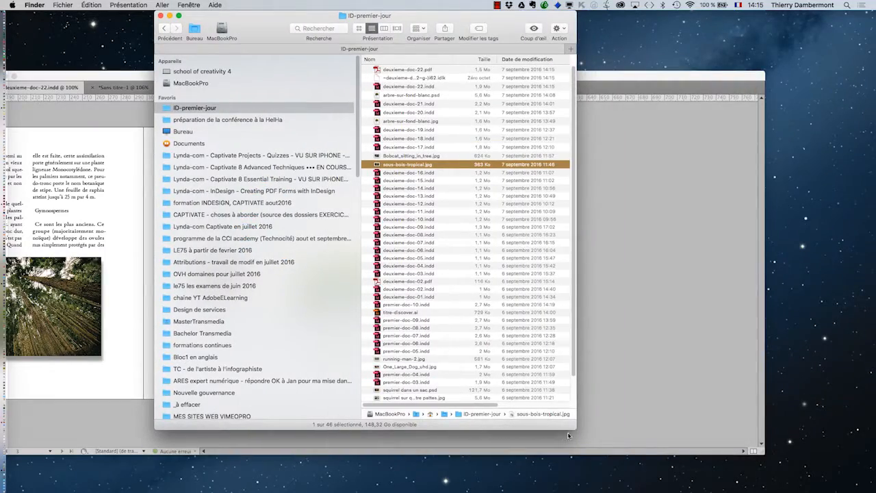
drag(590, 420, 807, 368)
click(456, 71)
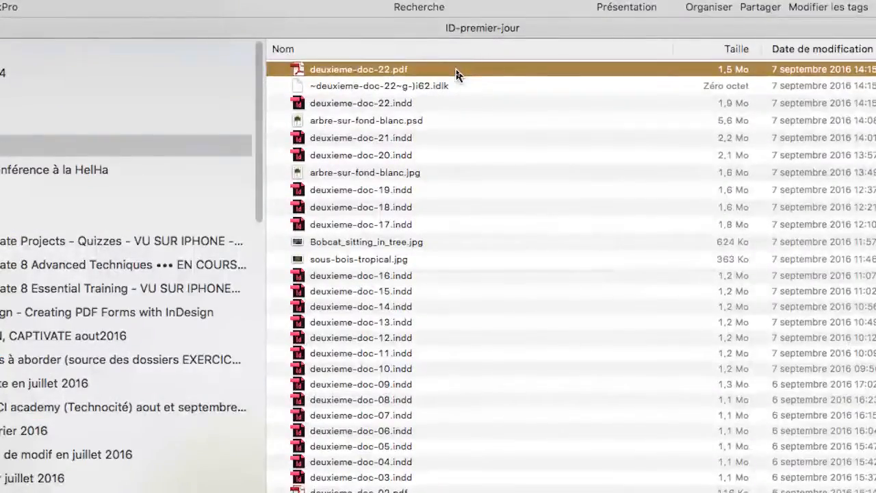
double_click(456, 71)
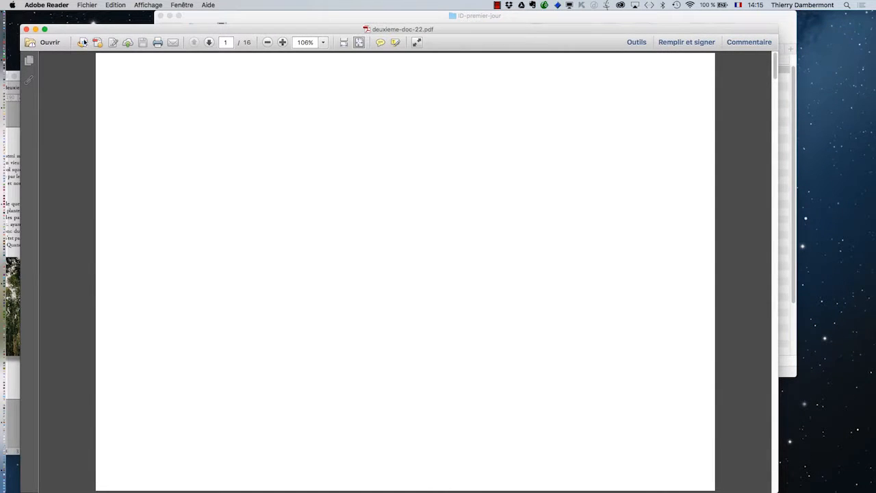
click(26, 28)
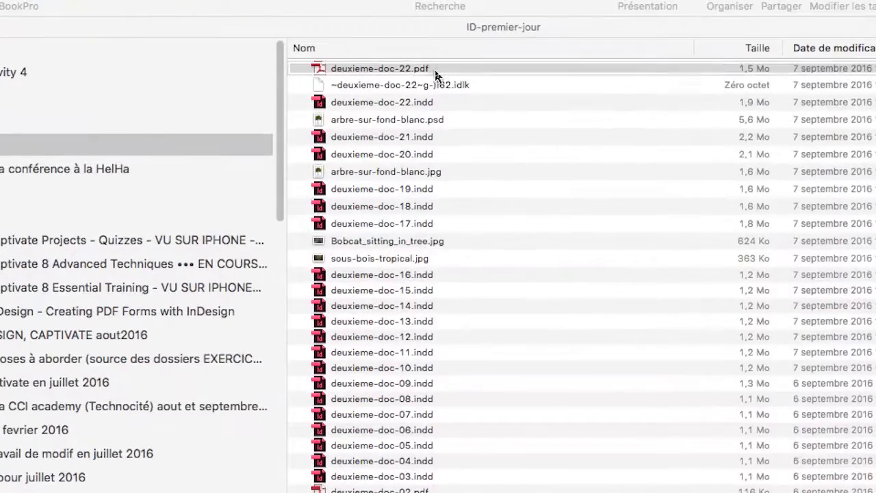
Open deuxieme-doc-22.pdf with Adobe Acrobat Pro (11.0.17) and answer the default-application prompt
right_click(436, 71)
mouse_move(456, 85)
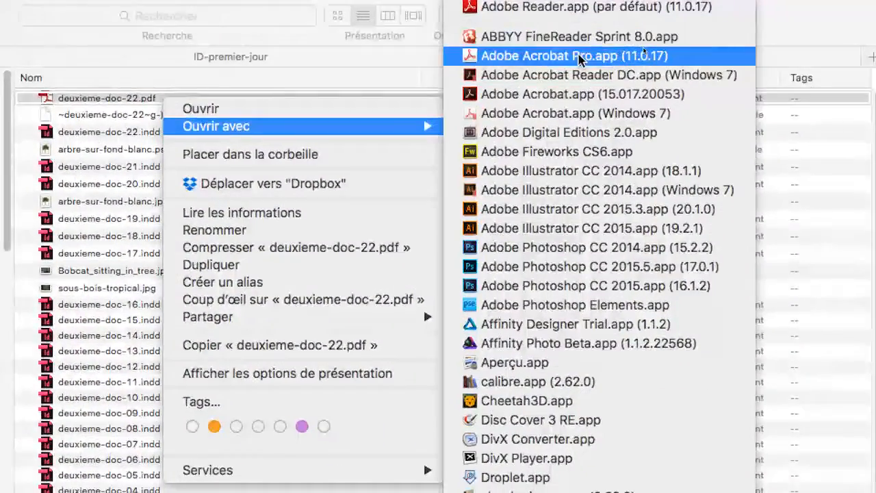
click(578, 57)
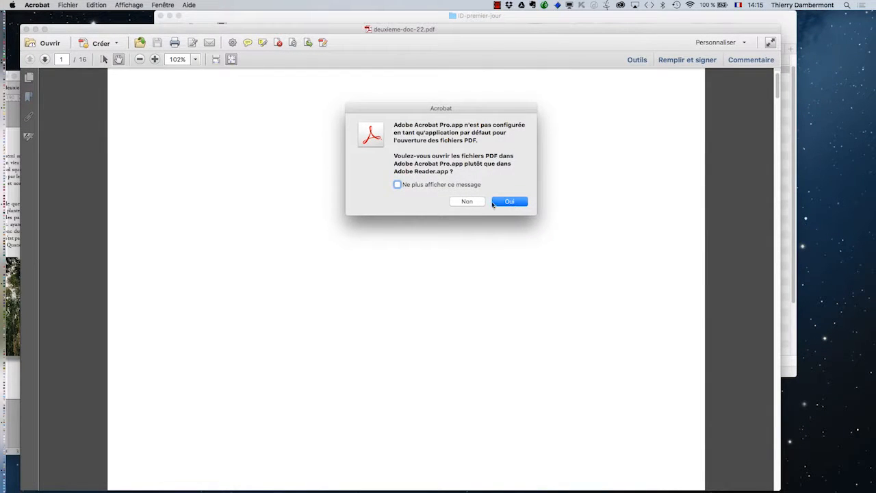
click(494, 203)
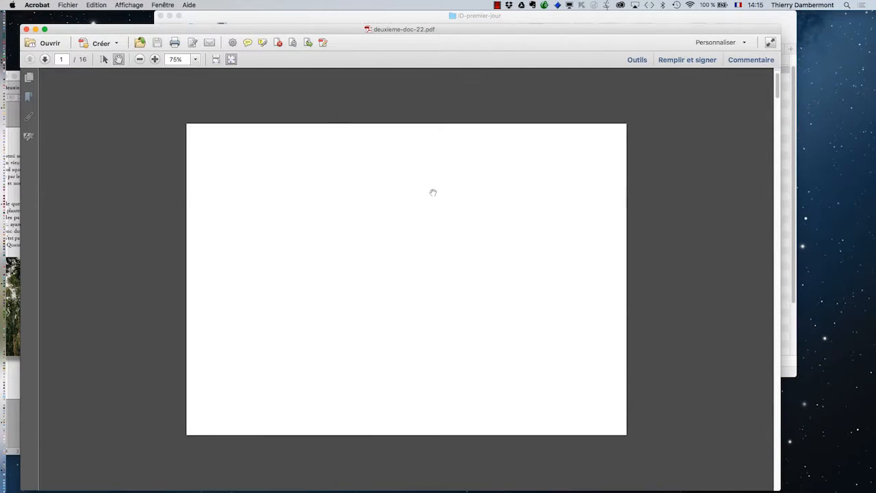
Examine the exported PDF's article pages with the forest, bobcat and tree images, then return to the first page
scroll(348, 189, down, 4)
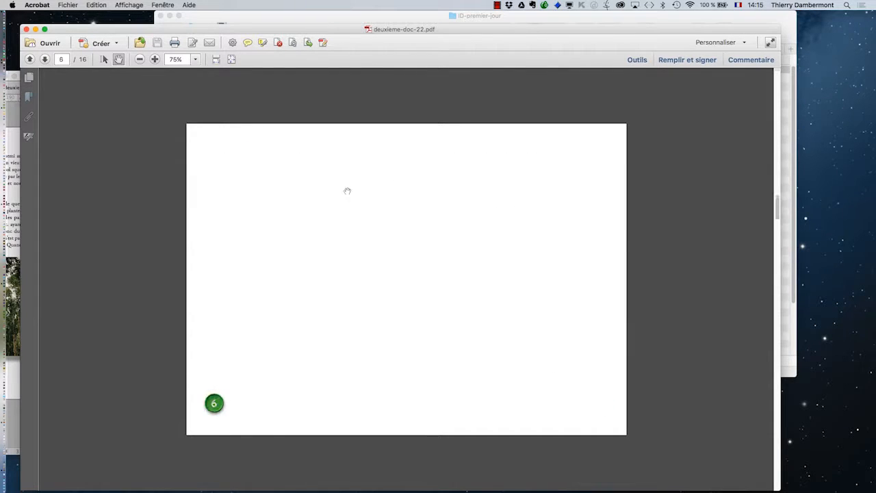
scroll(278, 156, up, 5)
scroll(244, 132, down, 1)
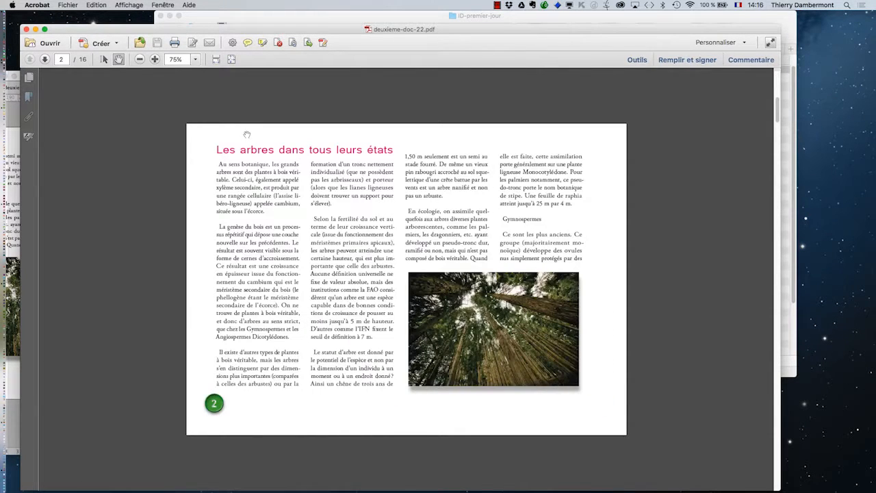
scroll(339, 246, down, 1)
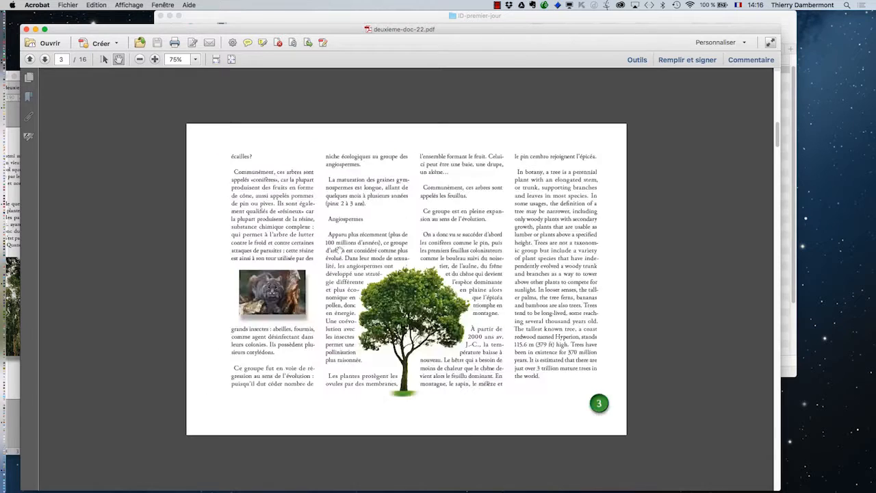
scroll(339, 250, down, 1)
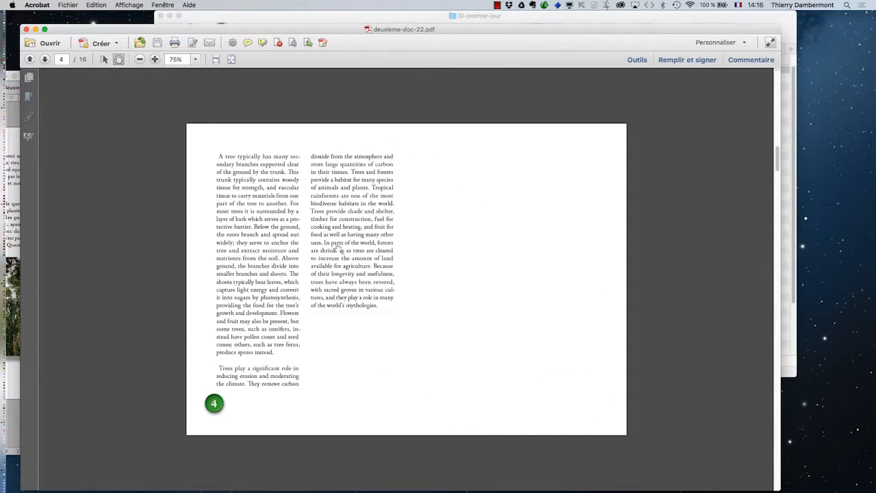
scroll(340, 250, up, 2)
scroll(337, 249, up, 1)
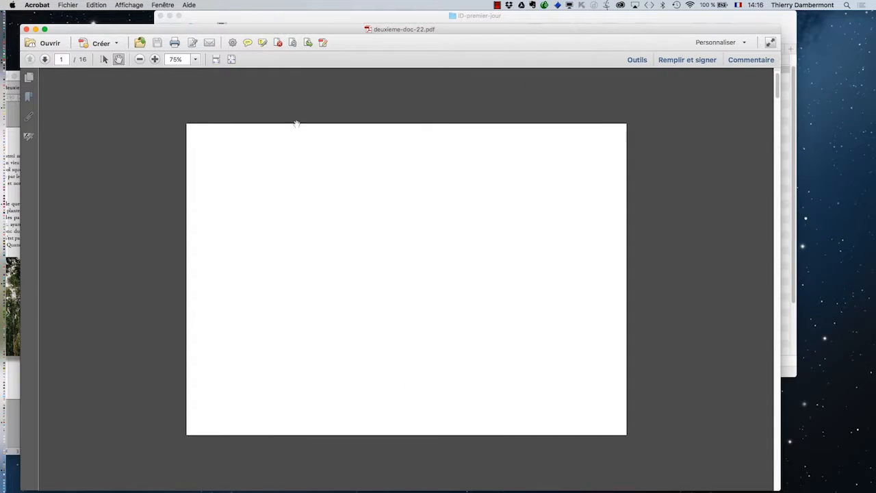
Enlarge the PDF window and start saving a copy with Document Word as the format
drag(232, 30, 225, 15)
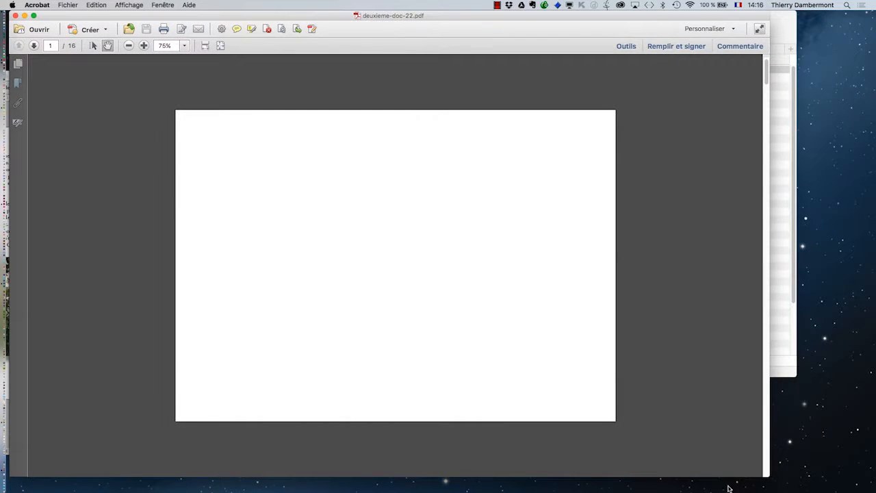
drag(767, 476, 848, 485)
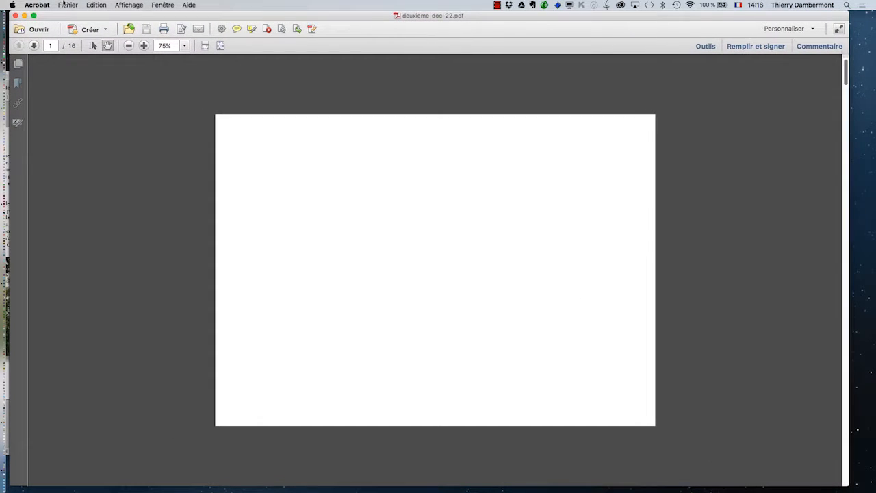
click(68, 4)
click(96, 72)
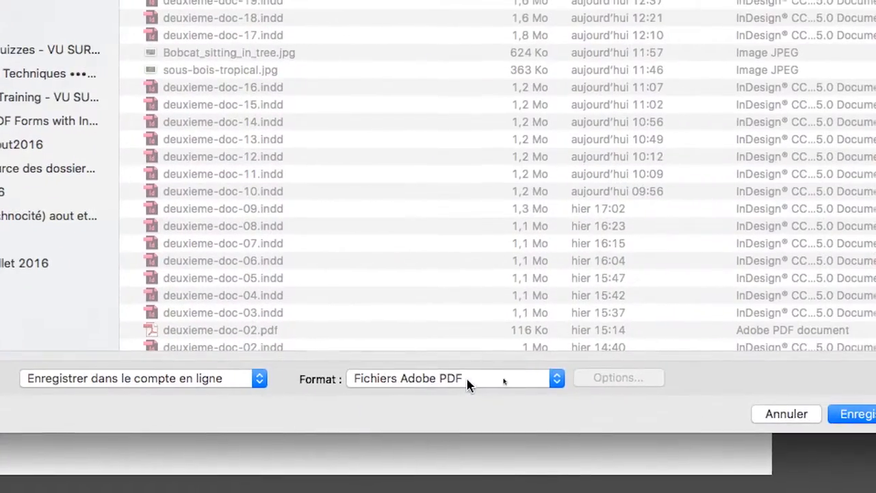
click(507, 380)
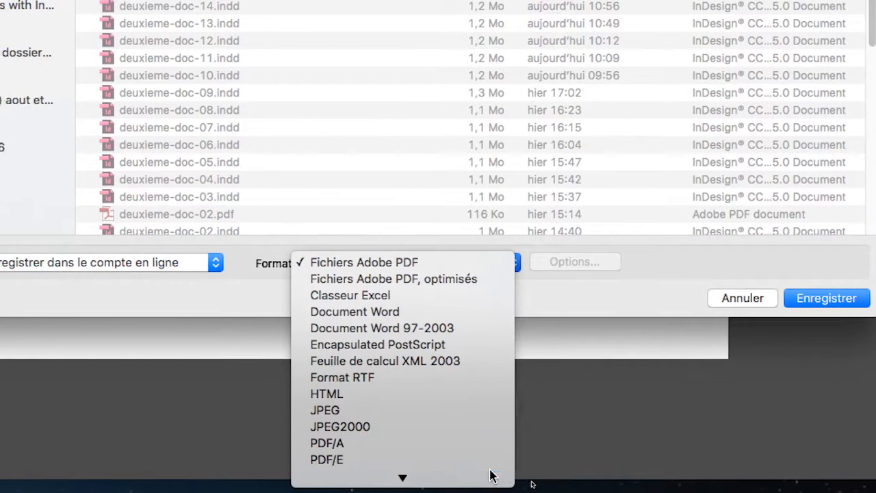
mouse_move(461, 477)
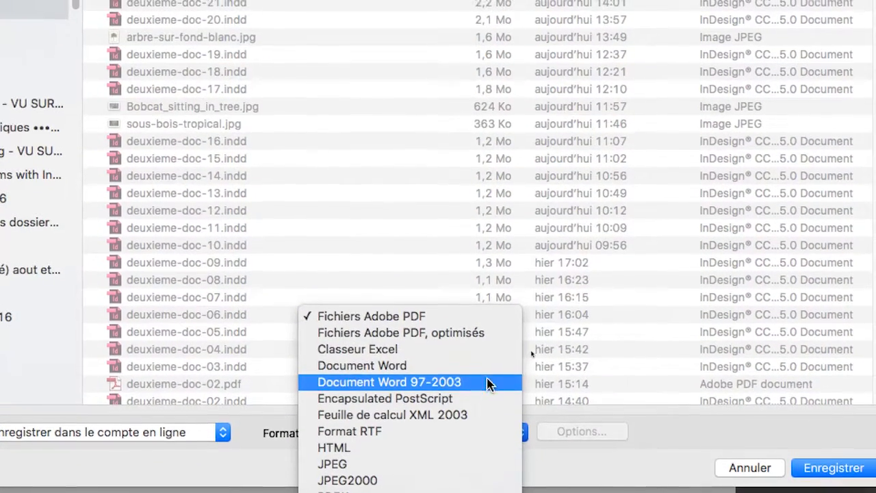
click(487, 366)
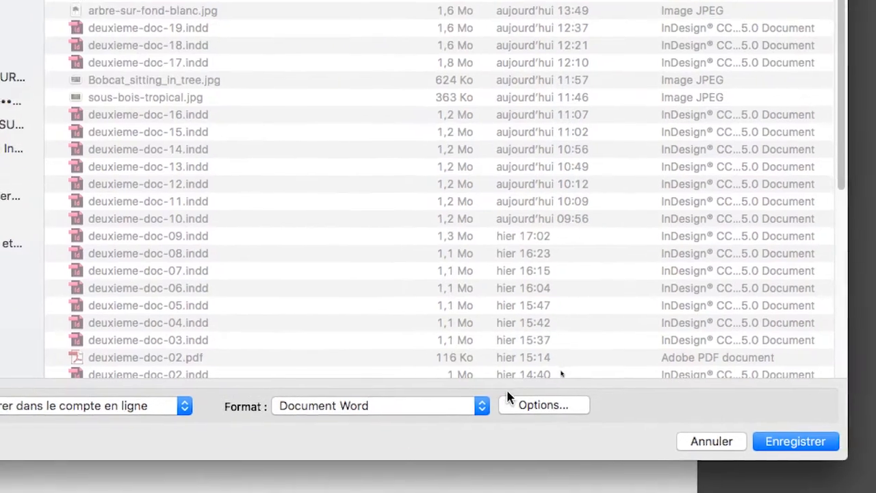
Review the DOCX save settings without changing them and save the copy as deuxieme-doc-22.docx in ID-premier-jour
click(587, 435)
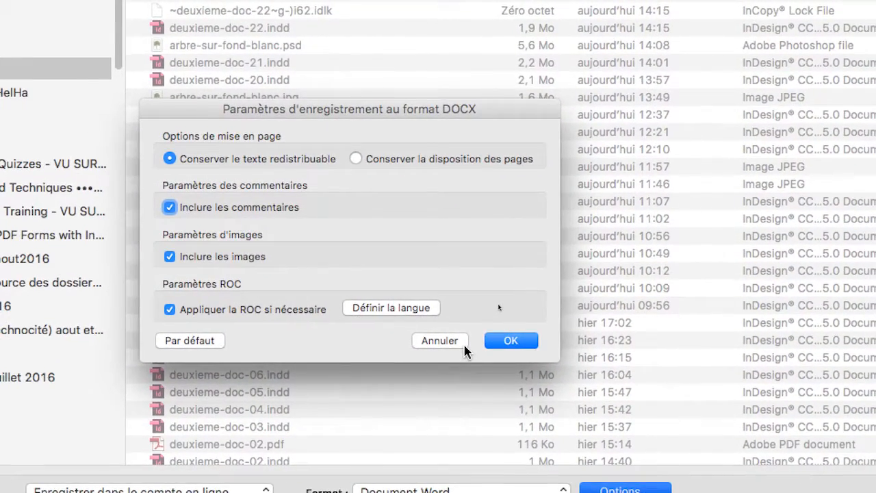
click(462, 344)
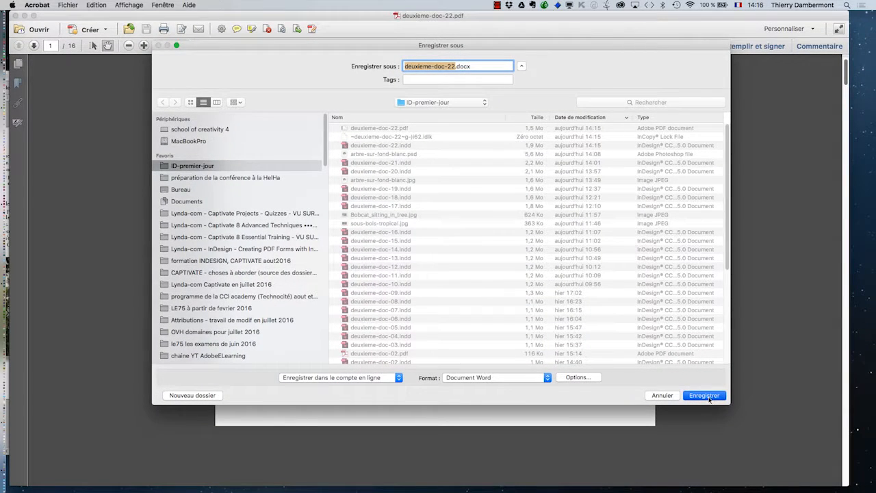
click(710, 397)
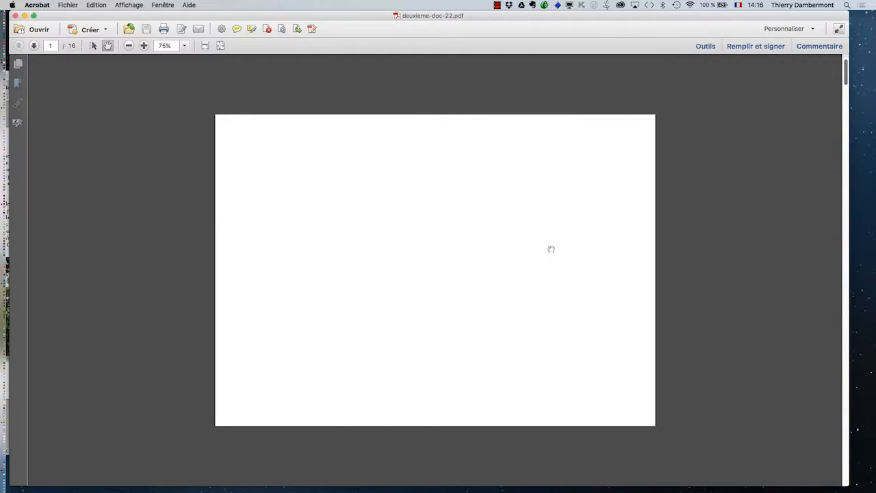
Switch to Finder and open deuxieme-doc-22.docx in Microsoft Word, dismissing the editing-language notice and moving the template gallery aside
key(super+Tab)
click(392, 257)
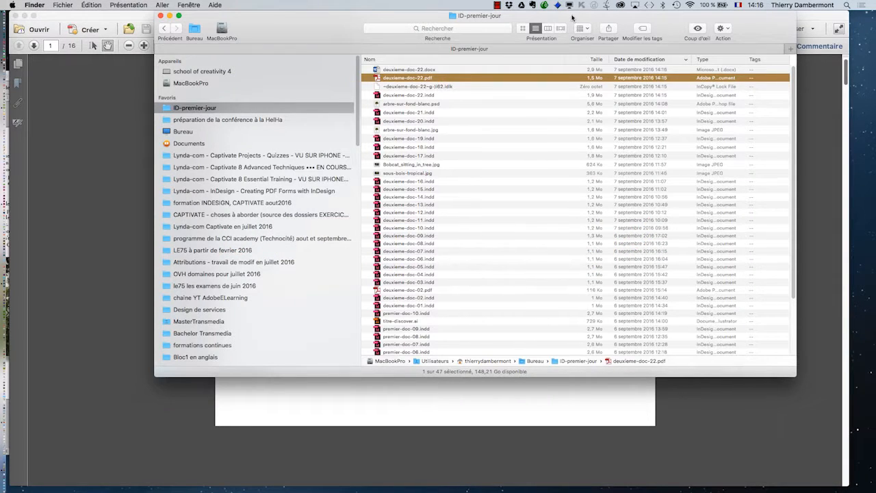
drag(572, 17, 500, 66)
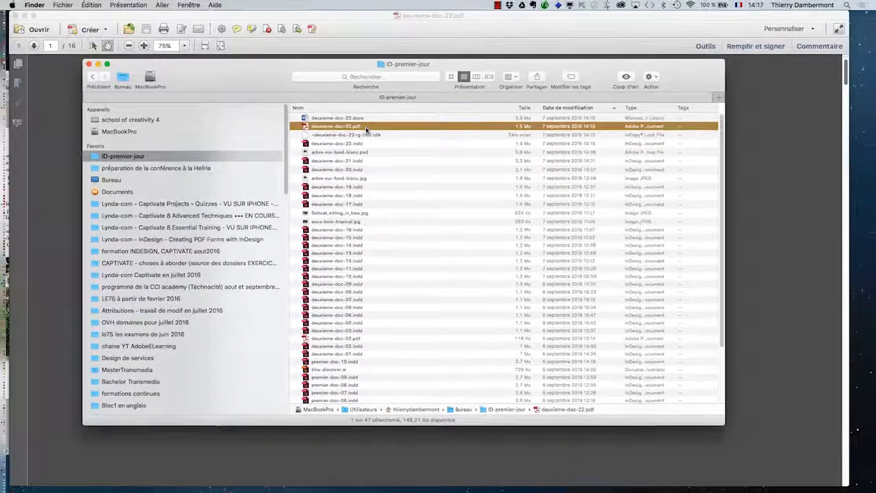
click(381, 102)
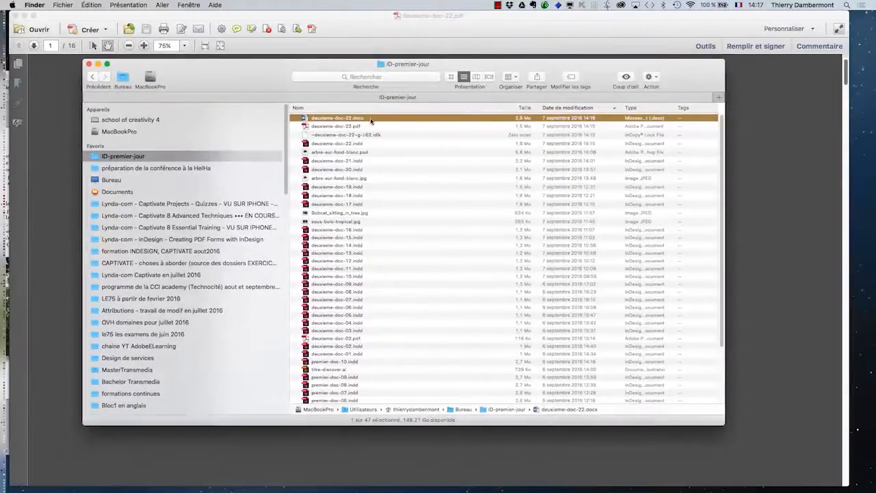
double_click(370, 121)
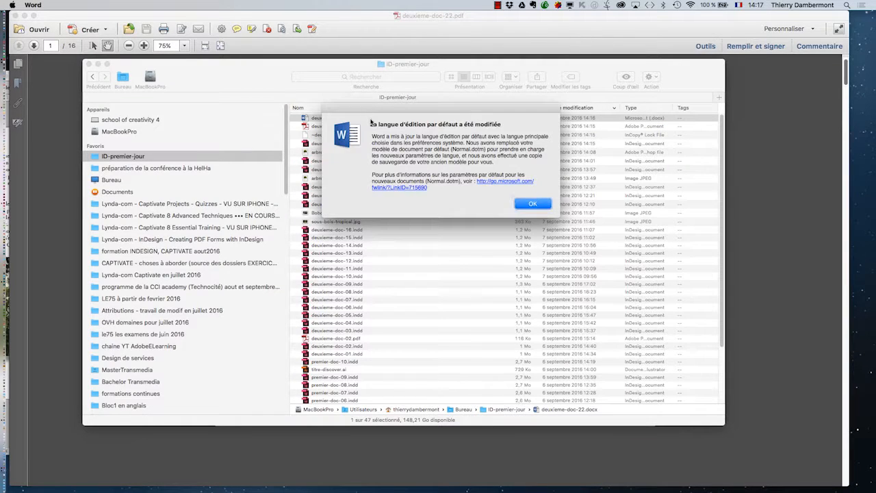
click(534, 203)
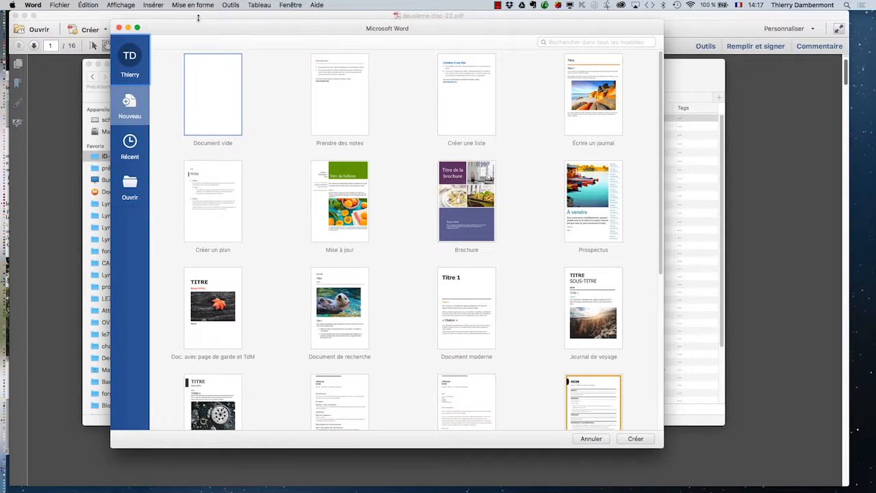
drag(203, 27, 416, 50)
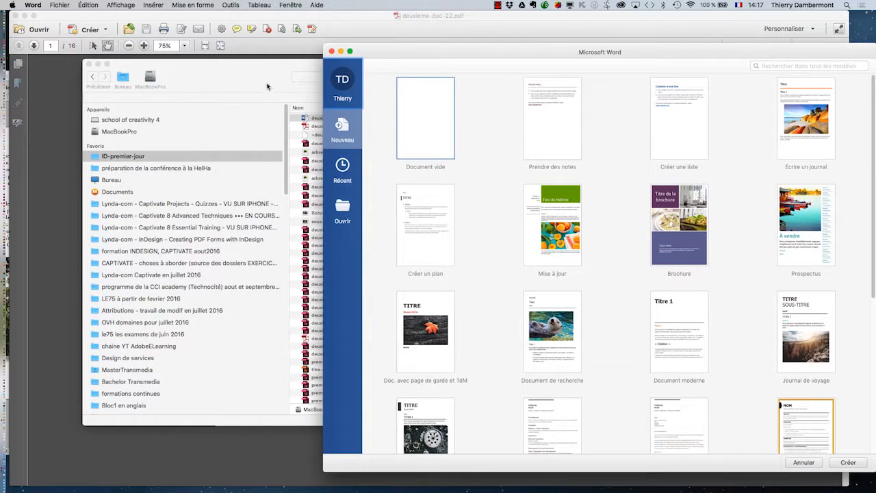
click(268, 86)
double_click(335, 119)
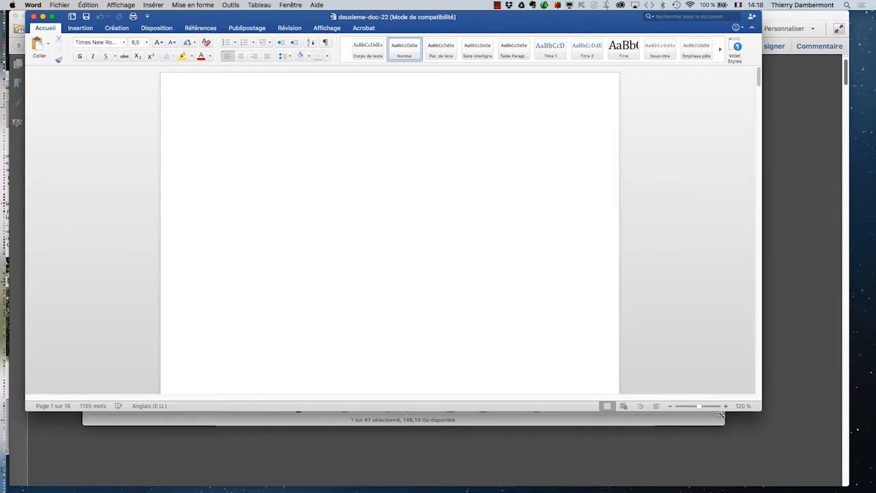
Enlarge the Word window and examine how the converted article's columns, images, shadows and page numbers are laid out
drag(721, 414, 777, 472)
scroll(617, 327, down, 1)
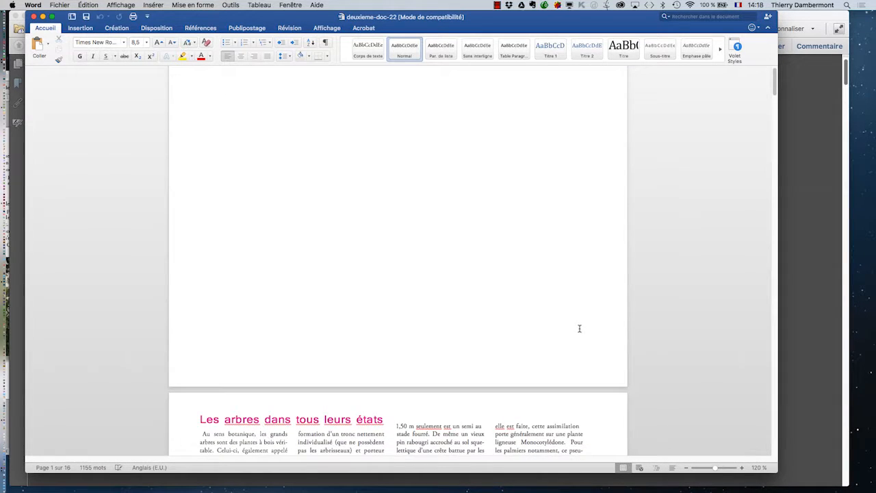
scroll(579, 328, down, 5)
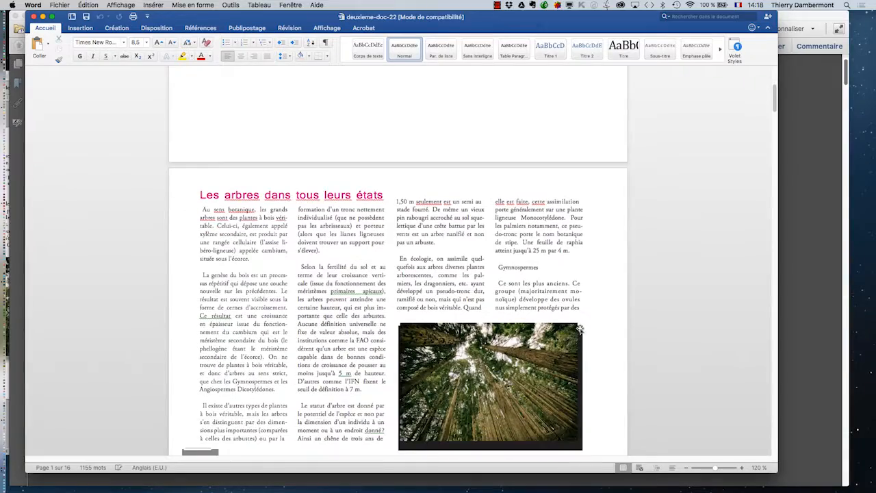
scroll(578, 329, down, 2)
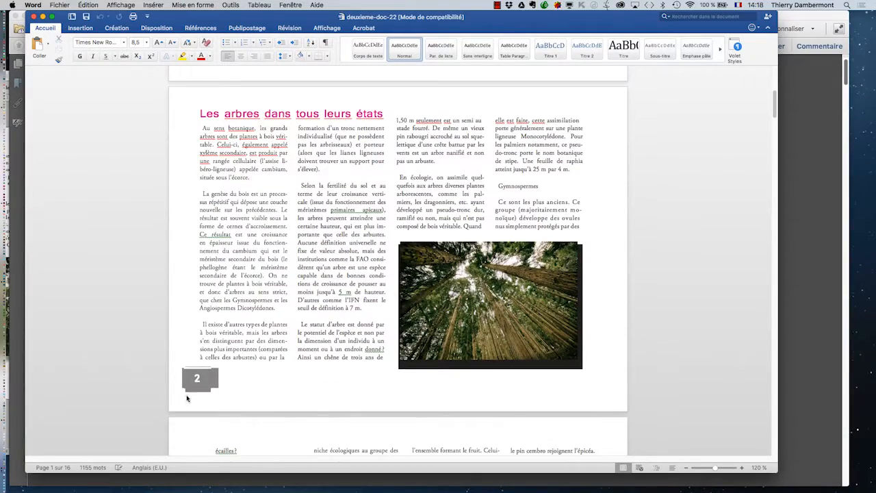
scroll(188, 396, up, 1)
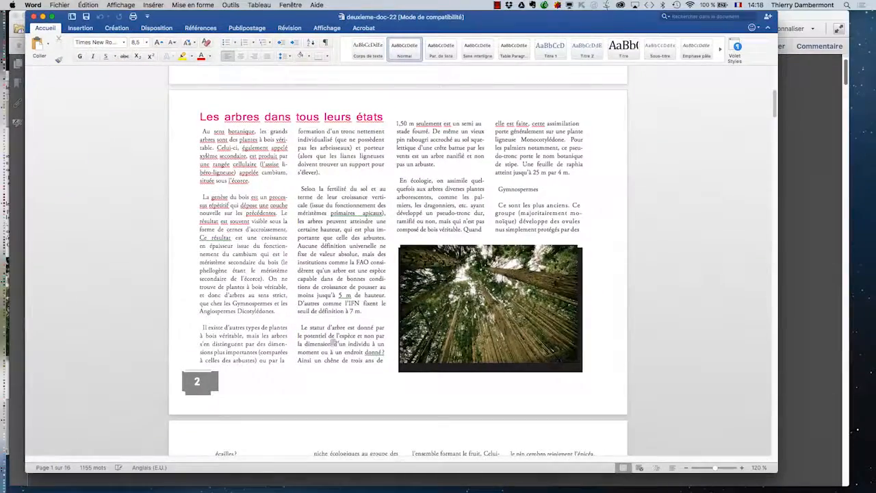
scroll(340, 342, down, 3)
scroll(340, 342, down, 5)
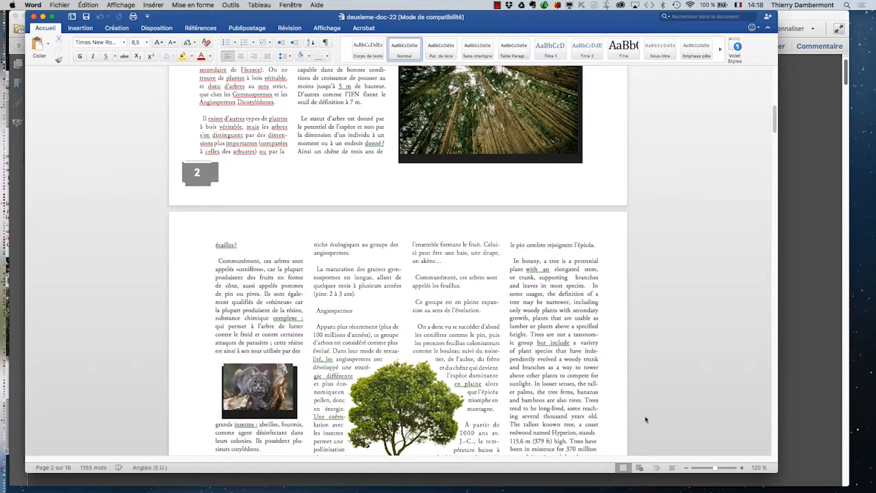
Examine how the tree cutout, bobcat photo, page-number shapes and English text columns were converted on the following pages of the Word document
scroll(472, 426, down, 4)
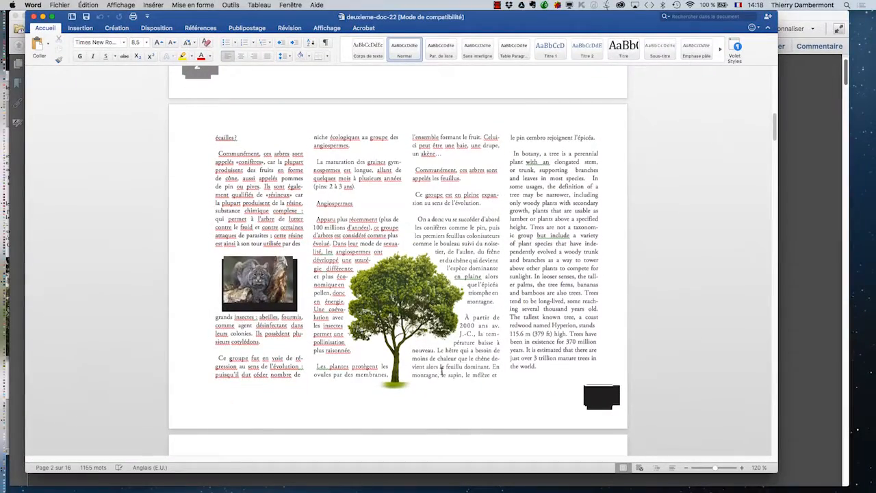
scroll(499, 368, down, 1)
scroll(441, 374, down, 2)
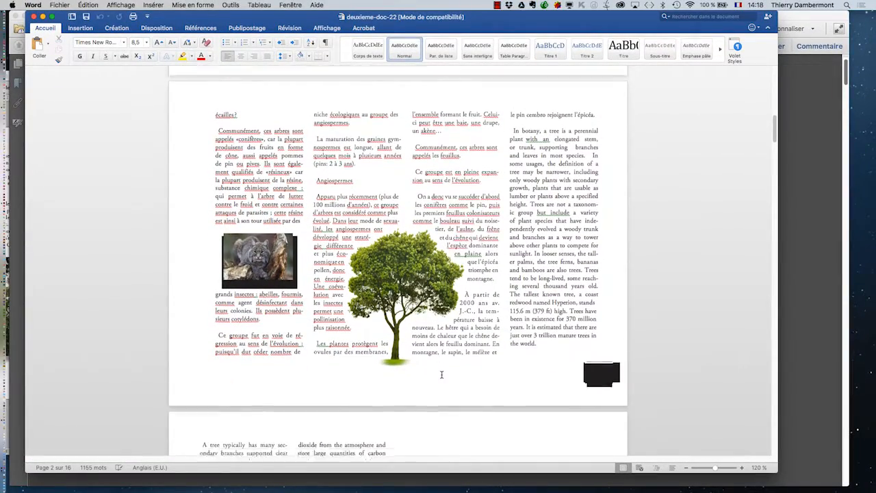
scroll(439, 373, down, 5)
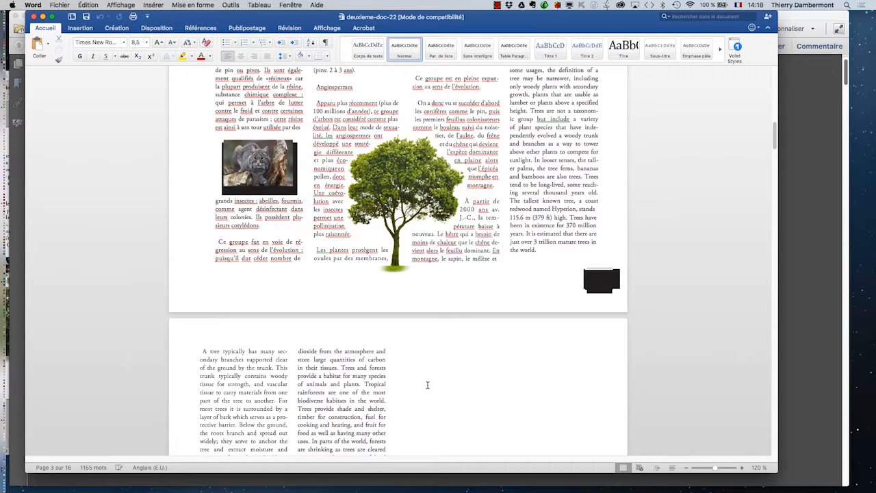
scroll(429, 381, down, 3)
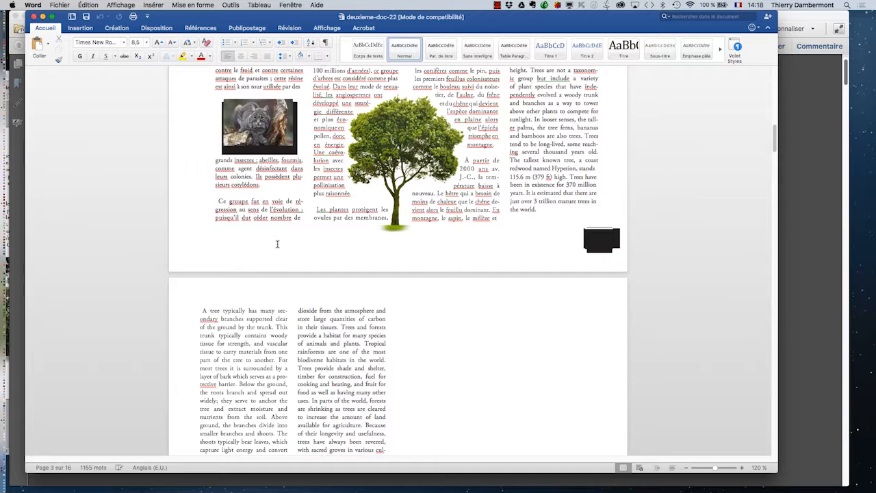
scroll(277, 244, down, 5)
scroll(277, 244, down, 5)
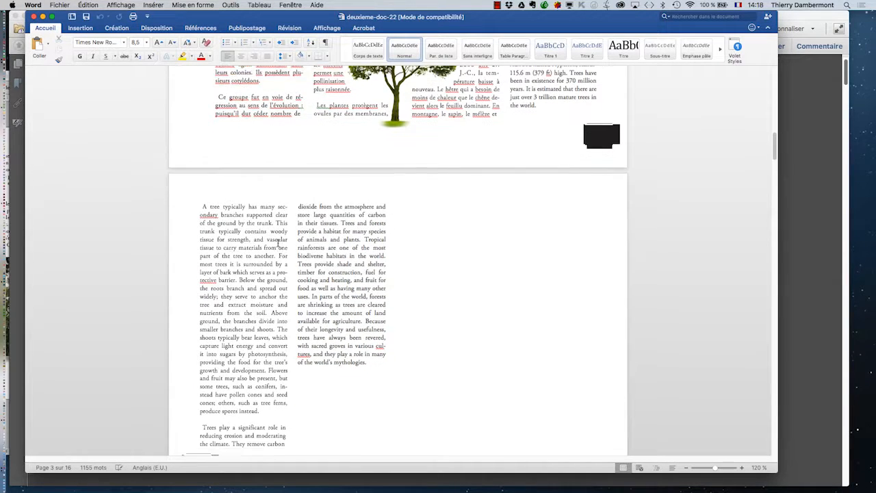
Close the converted document and quit Microsoft Word
click(34, 16)
click(33, 5)
click(68, 105)
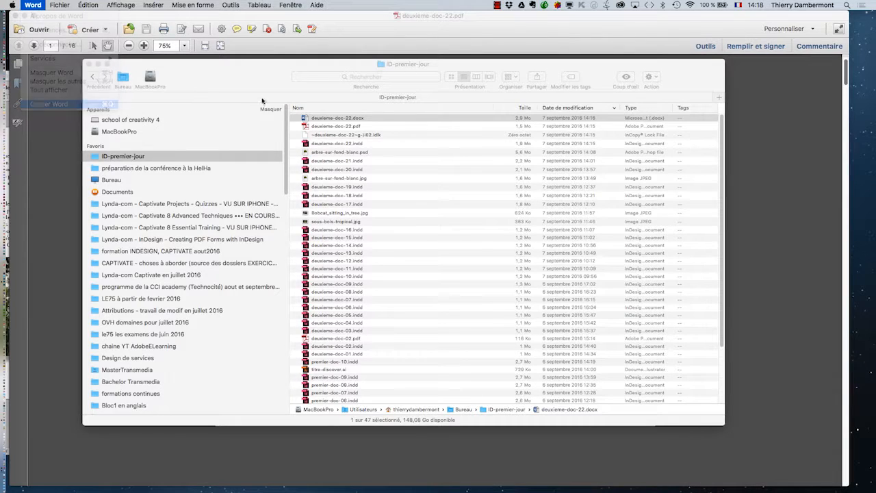
Switch to InDesign and show the full spread of pages 2 and 3 of deuxieme-doc-22.indd at 75% zoom
key(super+Tab)
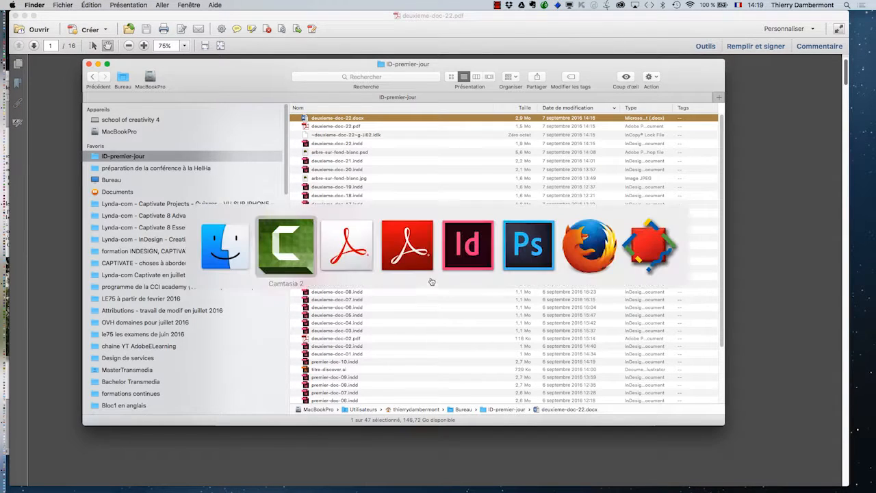
click(470, 262)
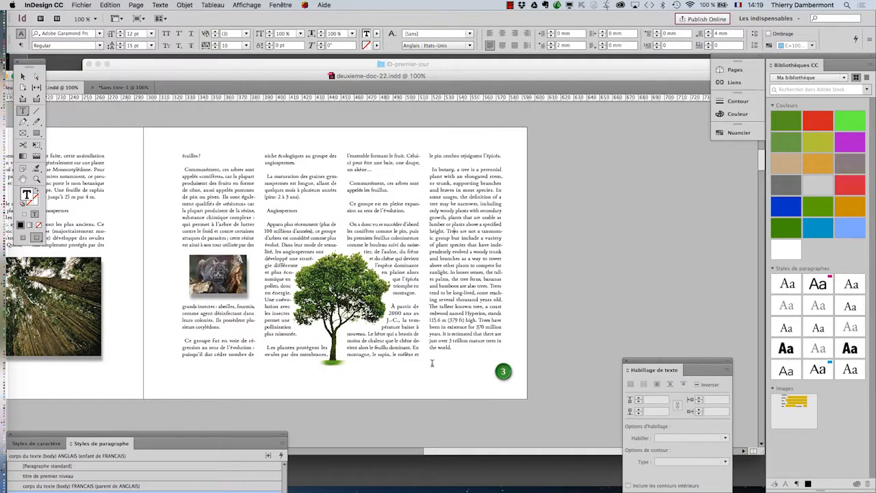
click(23, 179)
drag(372, 254, 572, 239)
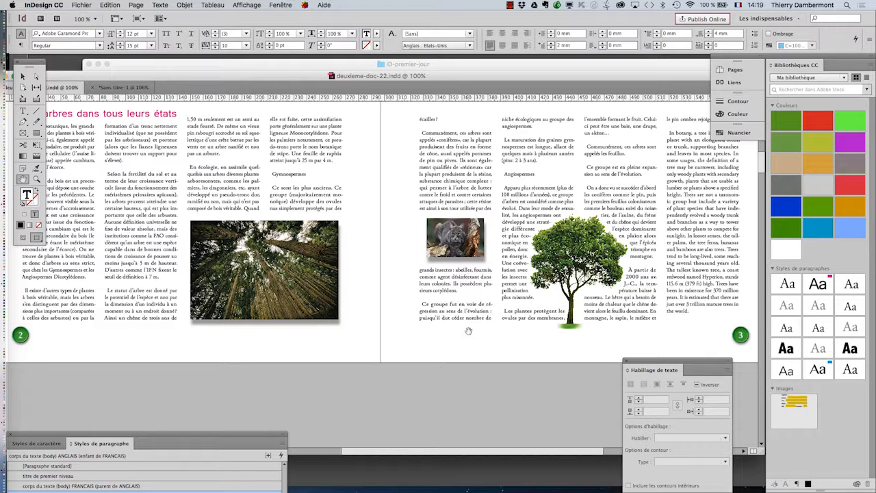
key(super+minus)
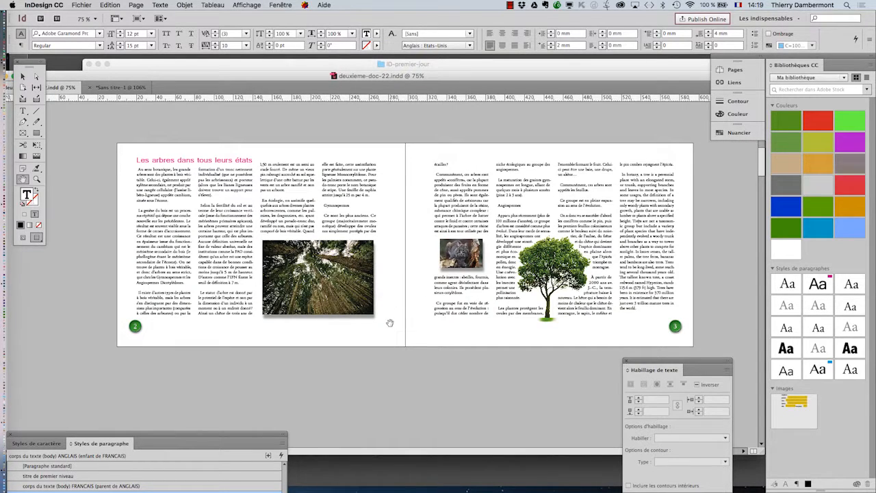
Switch to Finder and locate the exported deuxieme-doc-22.pdf and deuxieme-doc-22.docx in the ID-premier-jour folder
key(super+Tab)
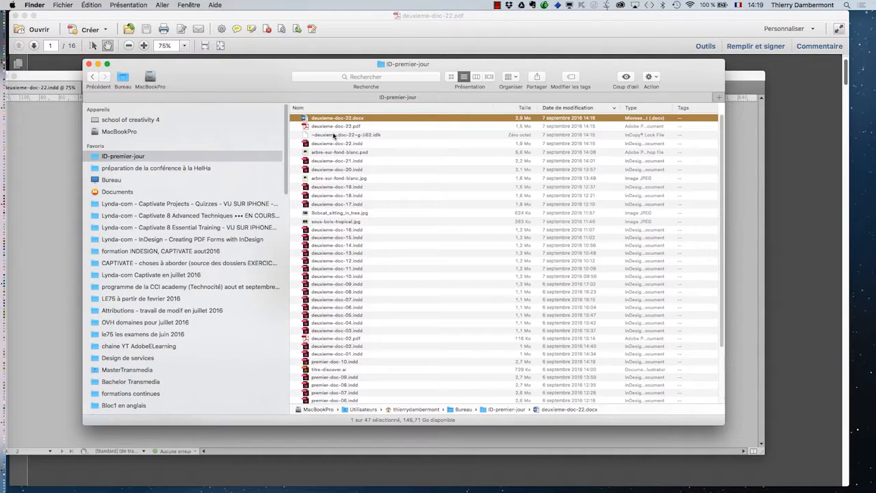
click(334, 127)
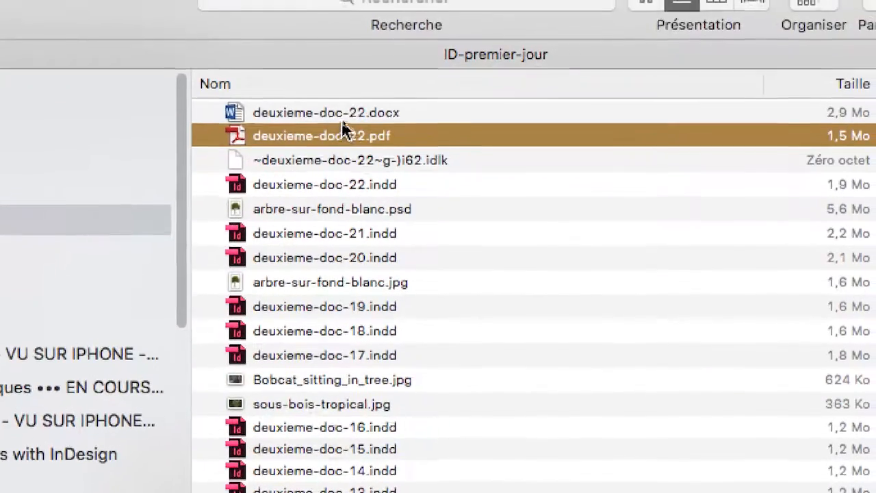
click(342, 118)
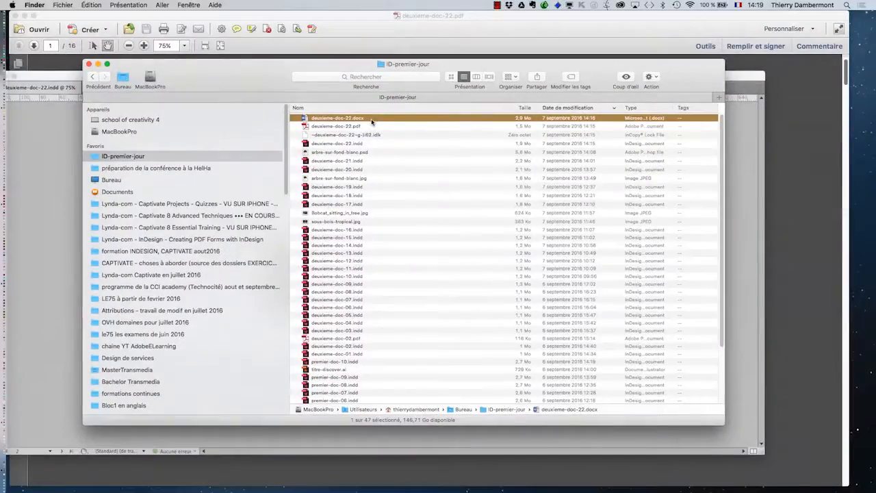
Close the ID-premier-jour Finder window, return to InDesign and move the deuxieme-doc-22.indd window slightly upward
drag(230, 85, 278, 101)
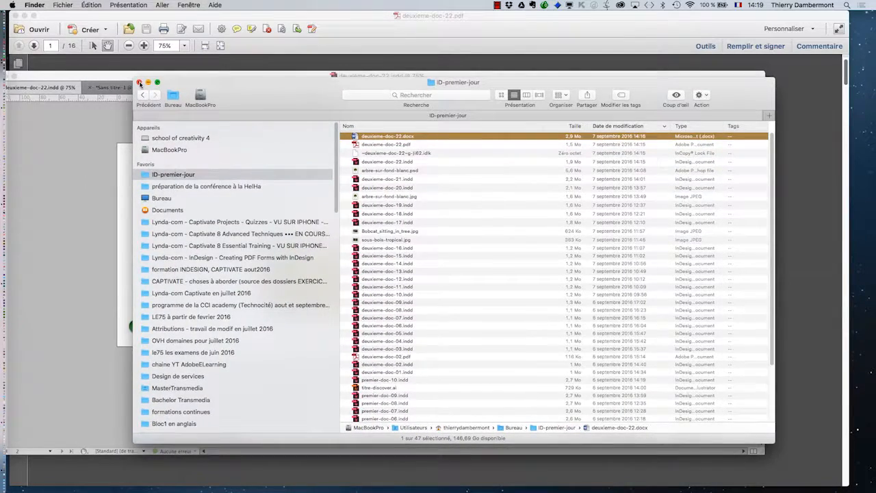
click(139, 81)
click(234, 76)
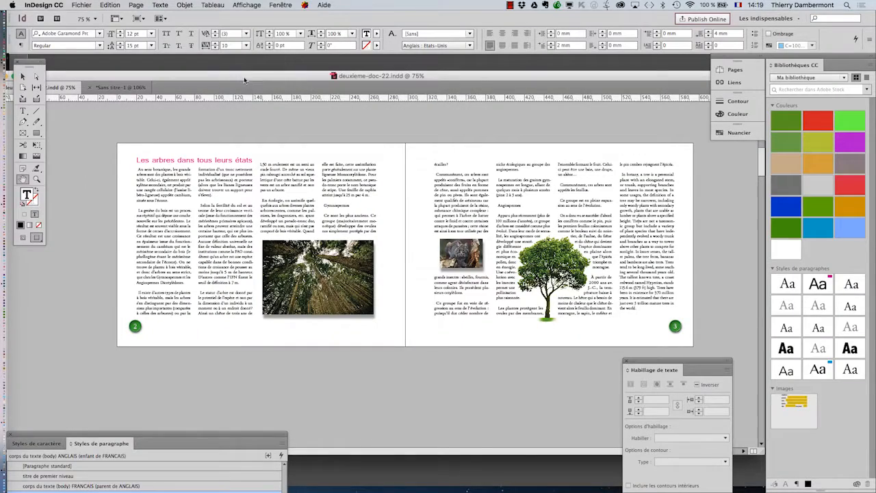
drag(385, 81, 397, 65)
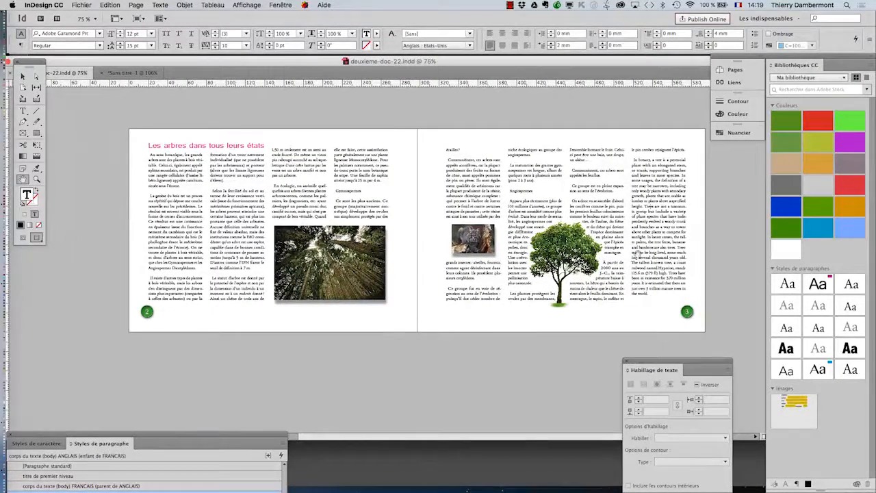